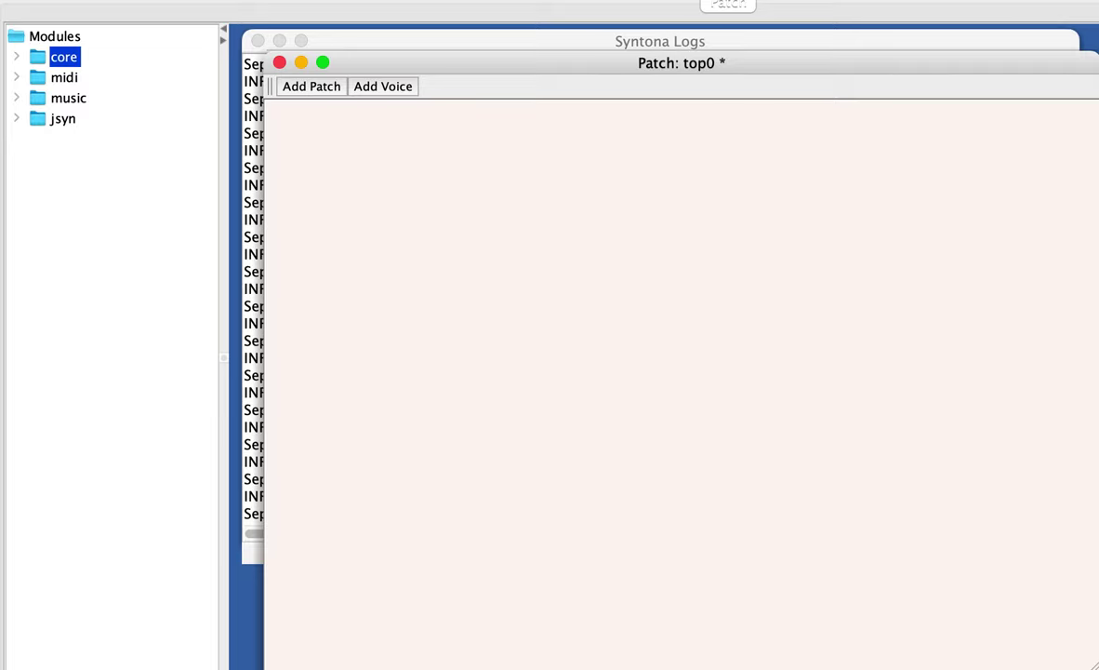
Add a double input module from the core modules and place it near the middle of the patch.
left_click(16, 56)
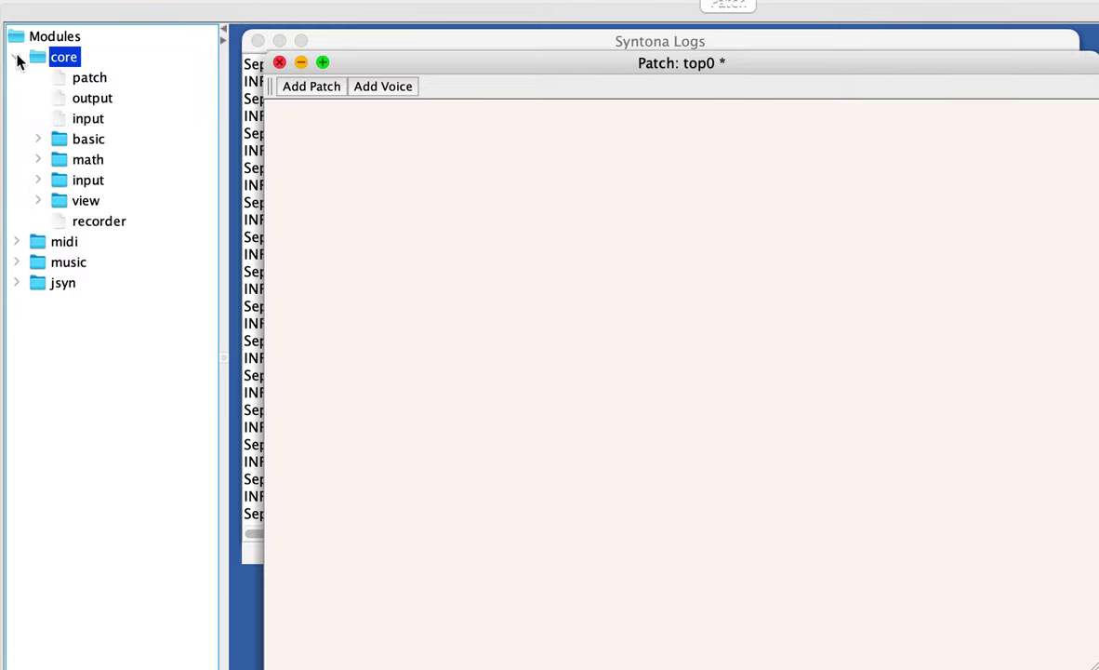
double_click(90, 183)
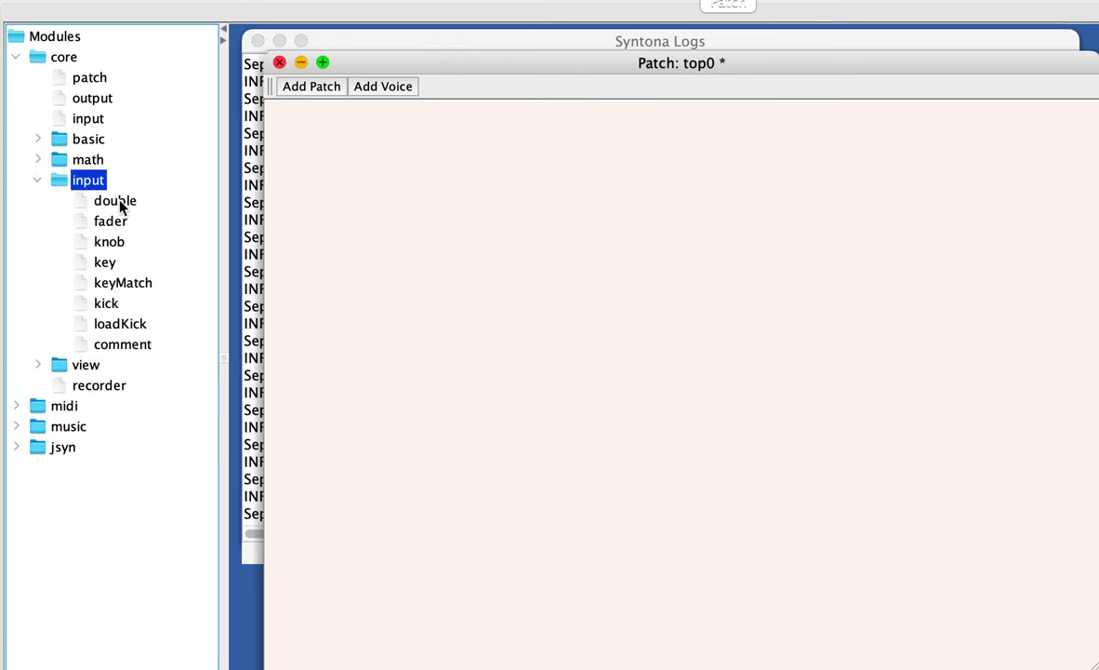
double_click(117, 201)
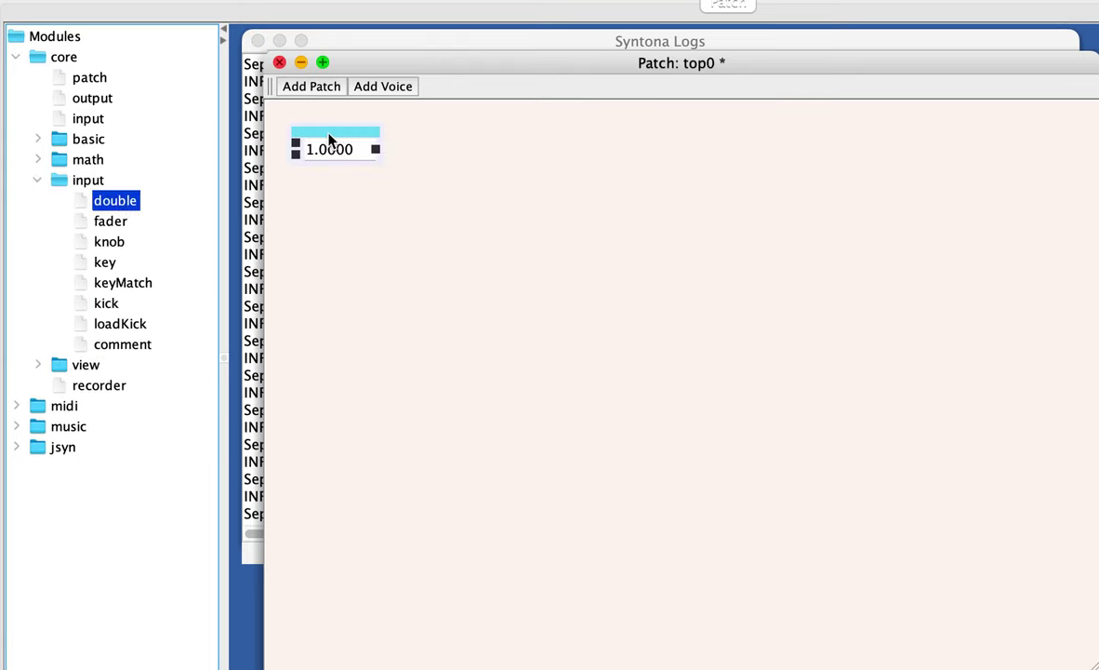
left_click_drag(331, 139, 571, 250)
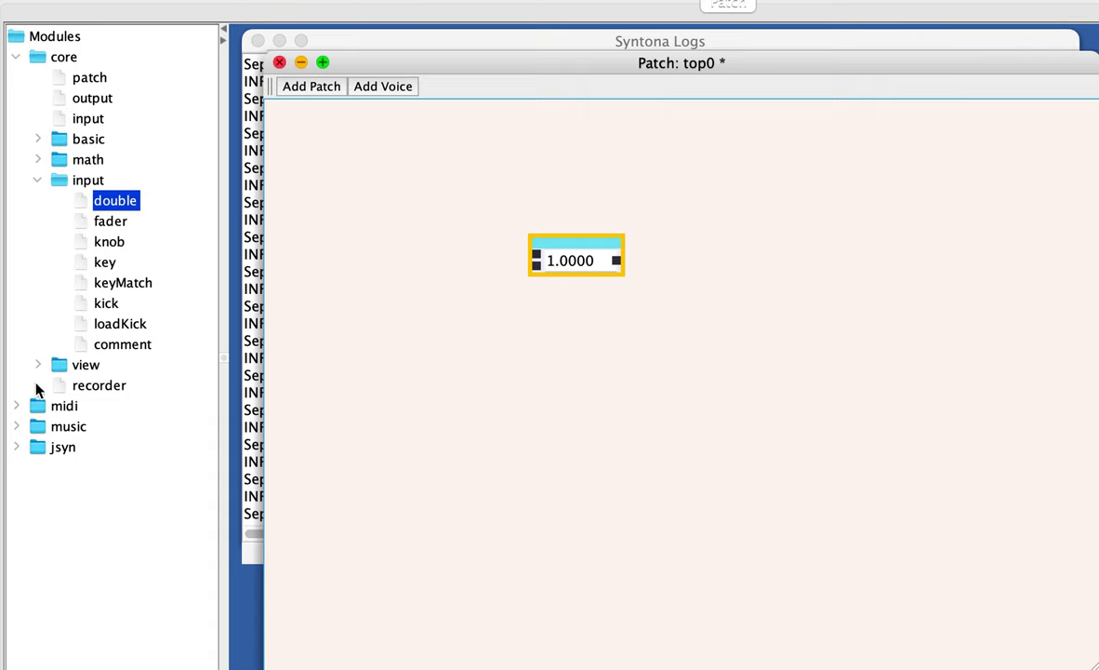
Add a show module from the core view modules and place it to the right of the double module.
double_click(60, 364)
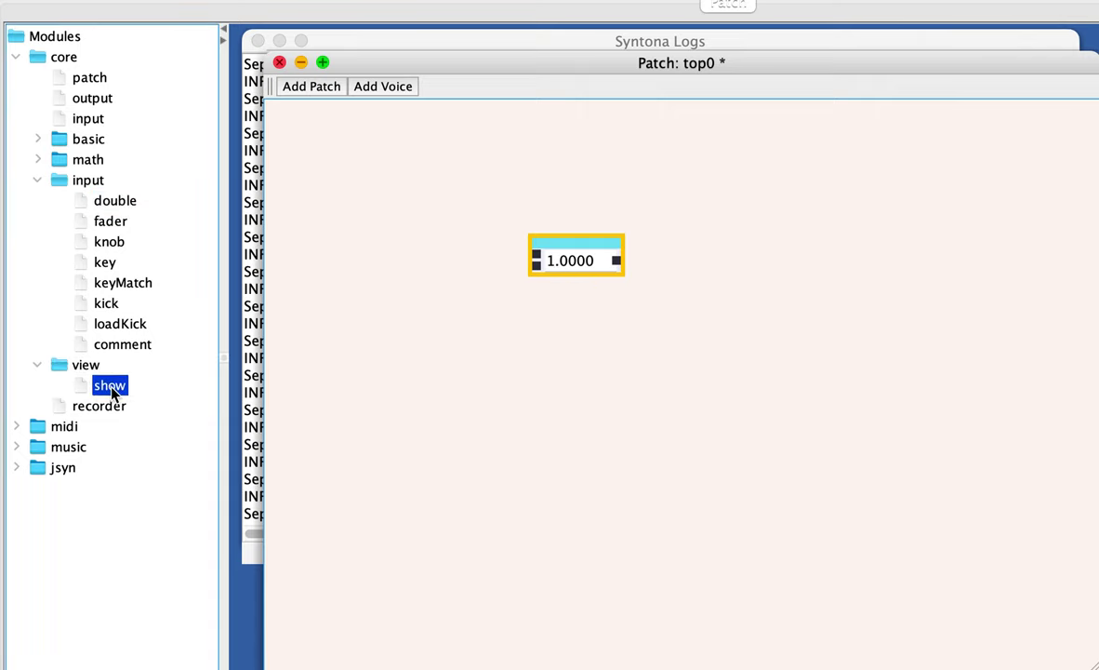
double_click(107, 384)
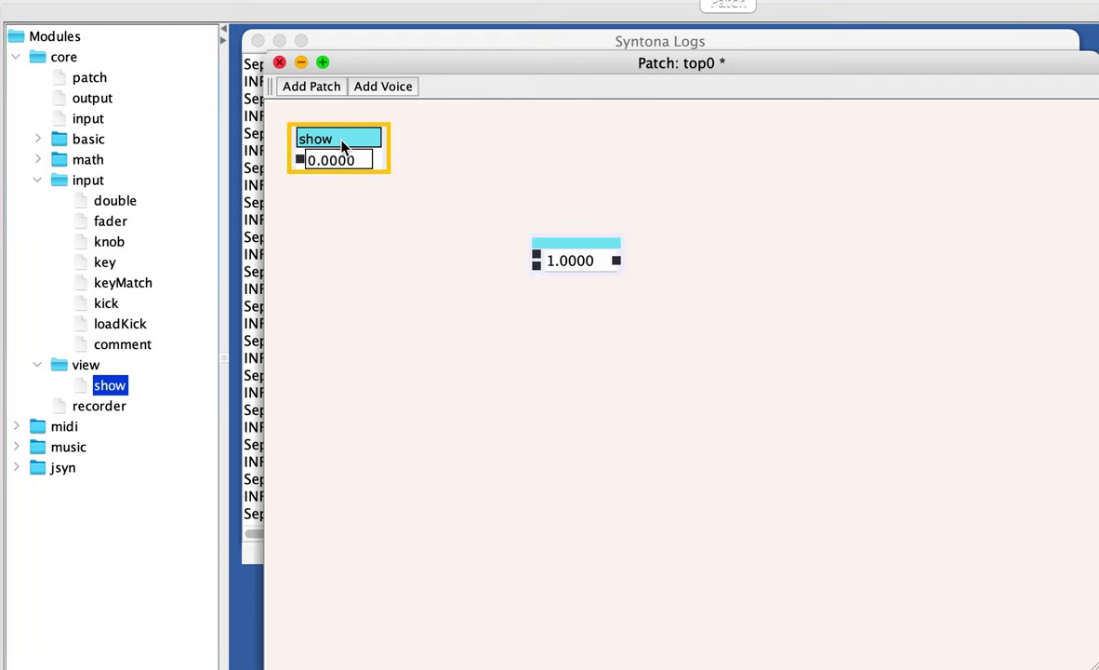
left_click_drag(343, 147, 735, 246)
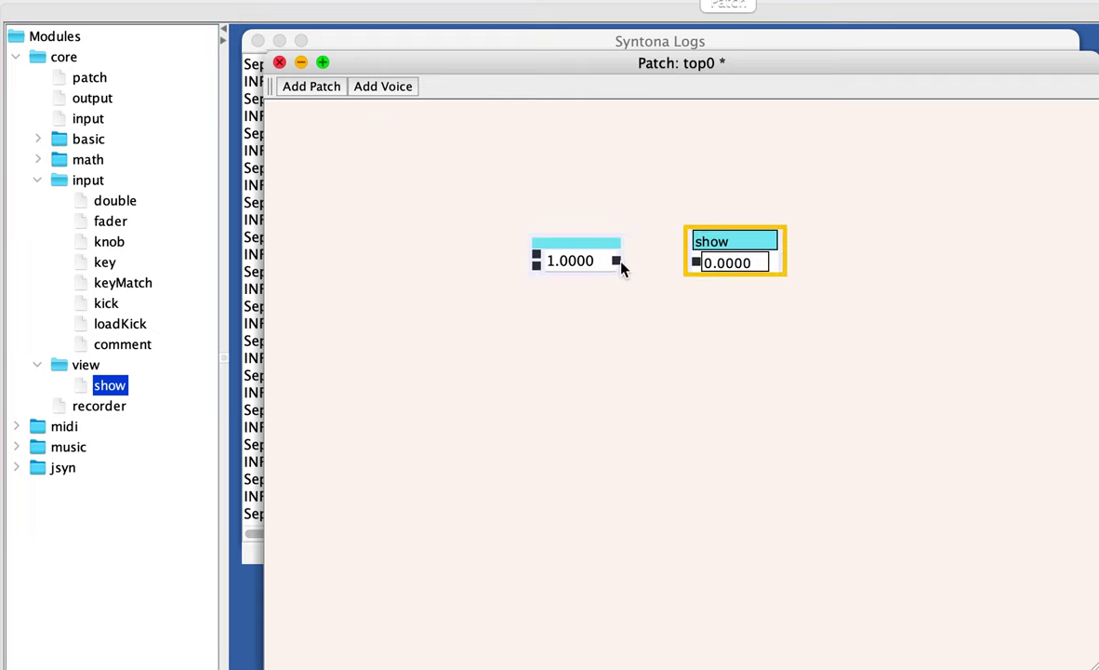
Connect the double module's output to the show module's input and set the double's value to 100.
left_click_drag(617, 261, 697, 265)
left_click(550, 265)
type("100")
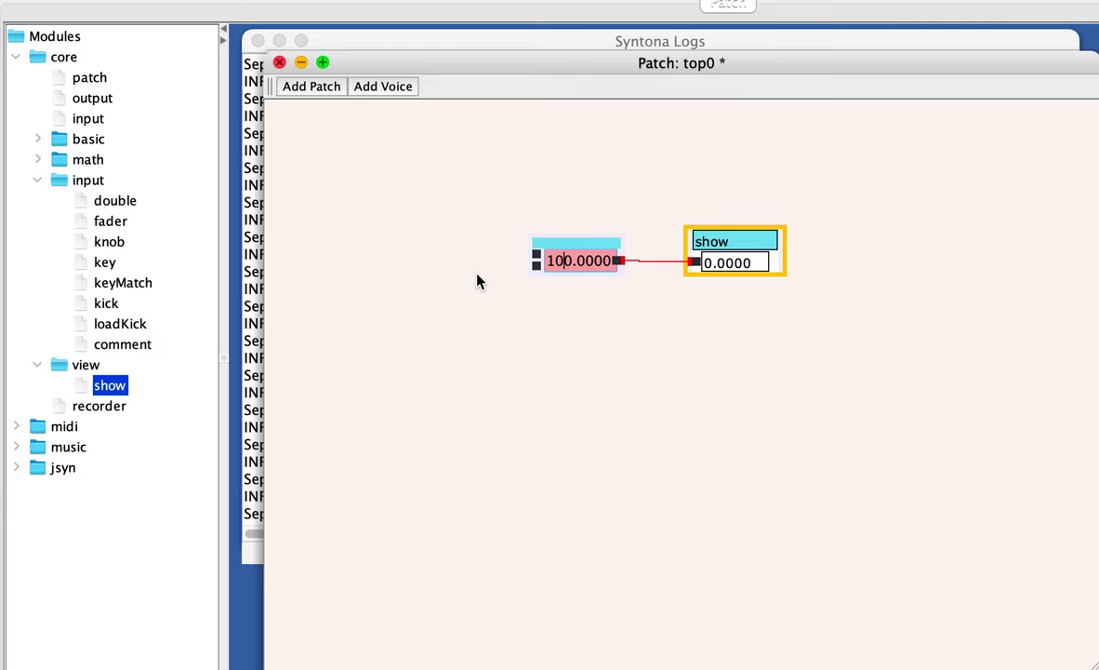
key("Return")
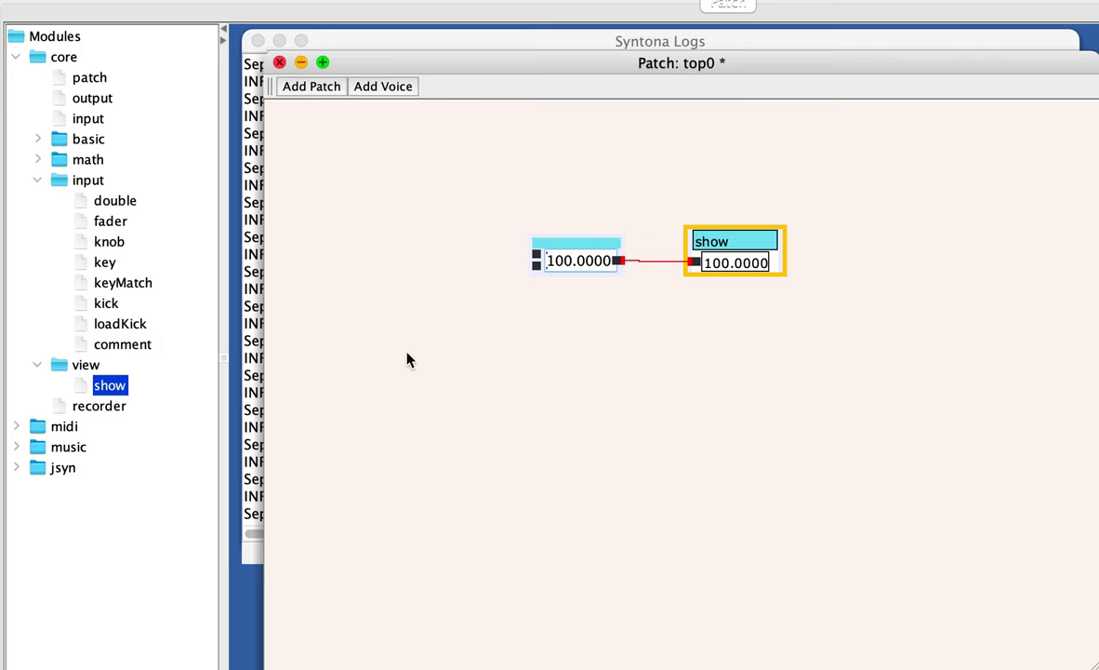
left_click(600, 252)
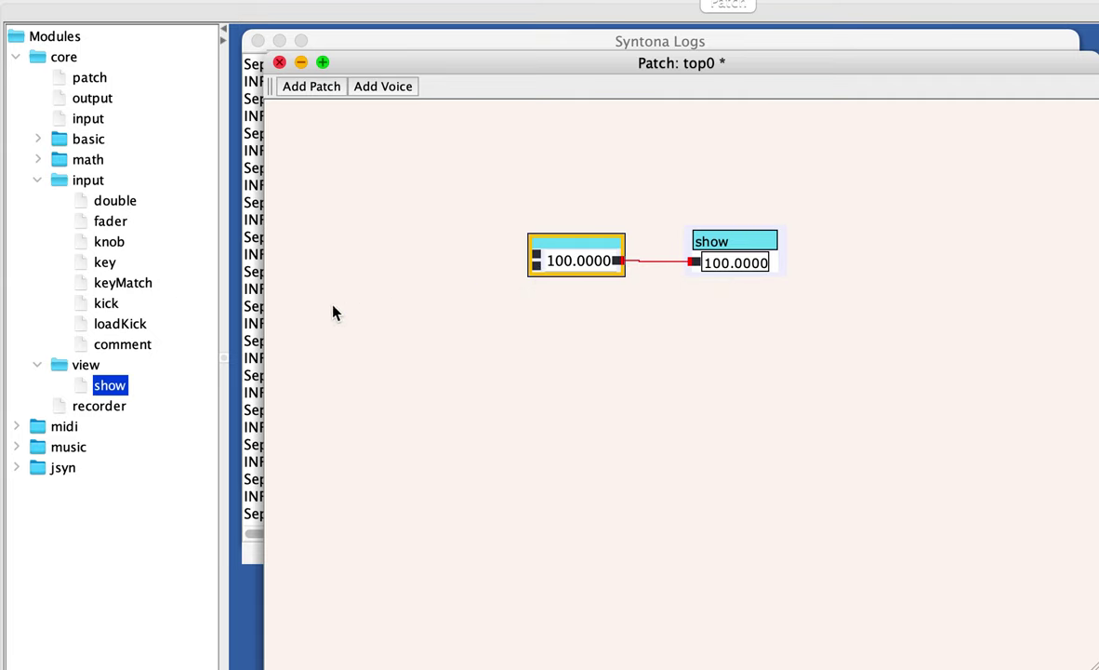
Add a fader left of the double module and drive the double's lower input with the fader's slider.
double_click(113, 221)
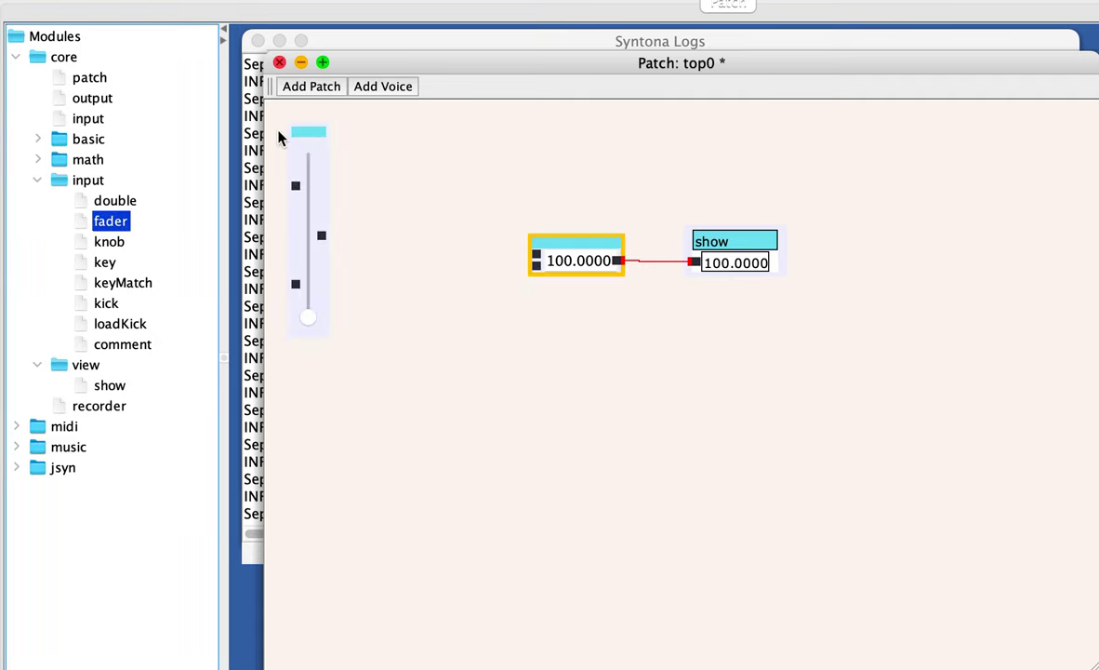
left_click_drag(310, 135, 385, 186)
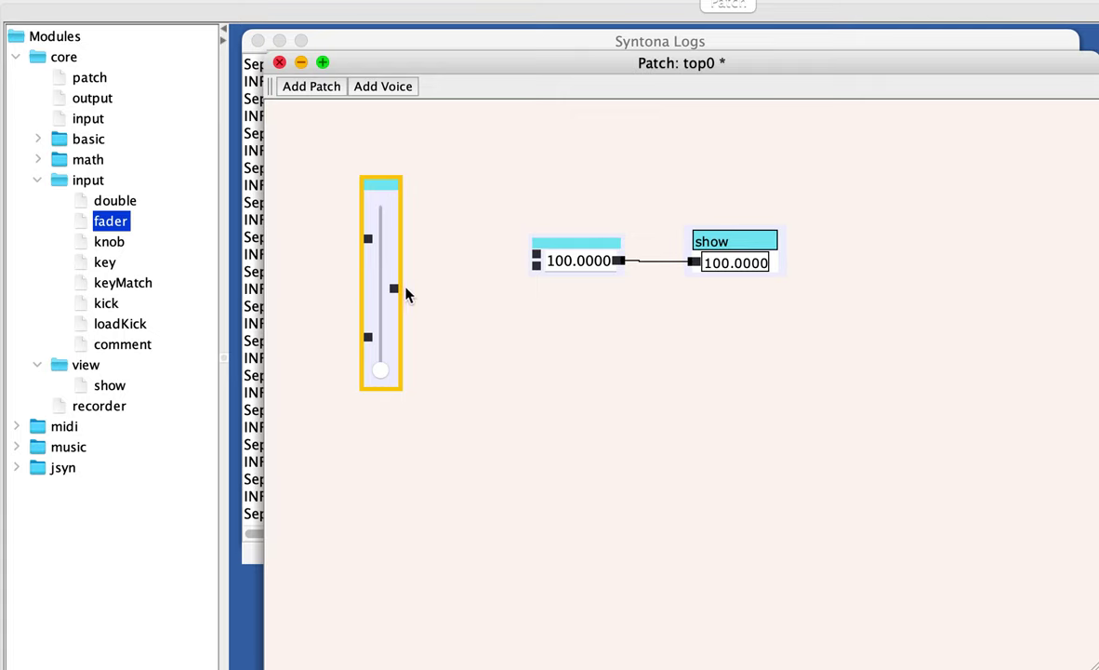
left_click_drag(396, 291, 535, 267)
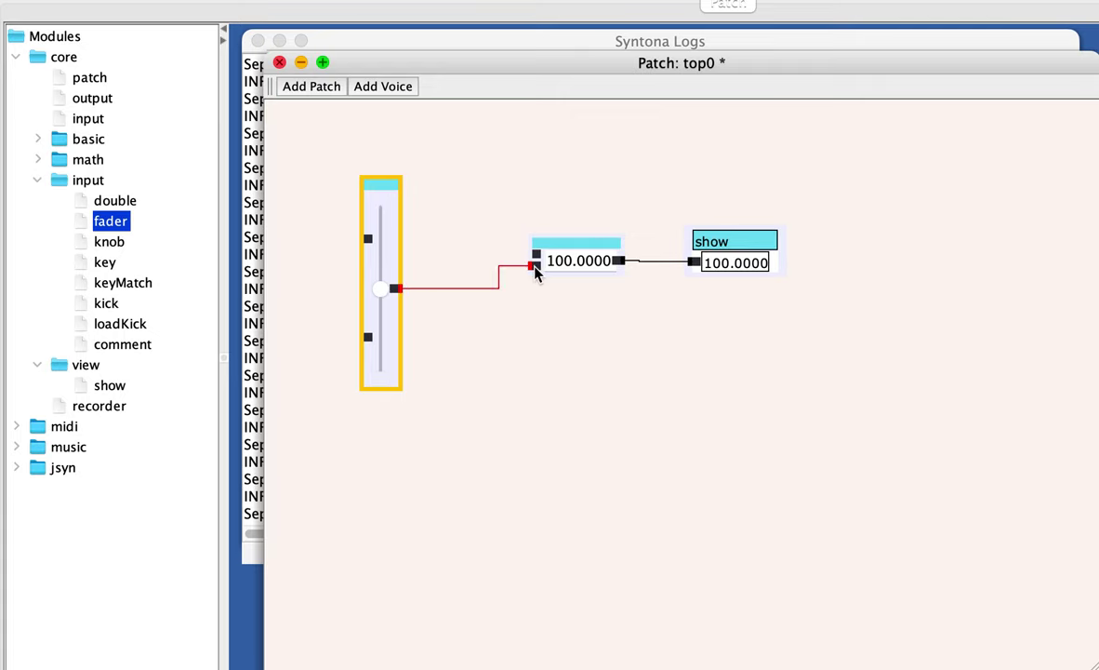
left_click_drag(380, 289, 402, 260)
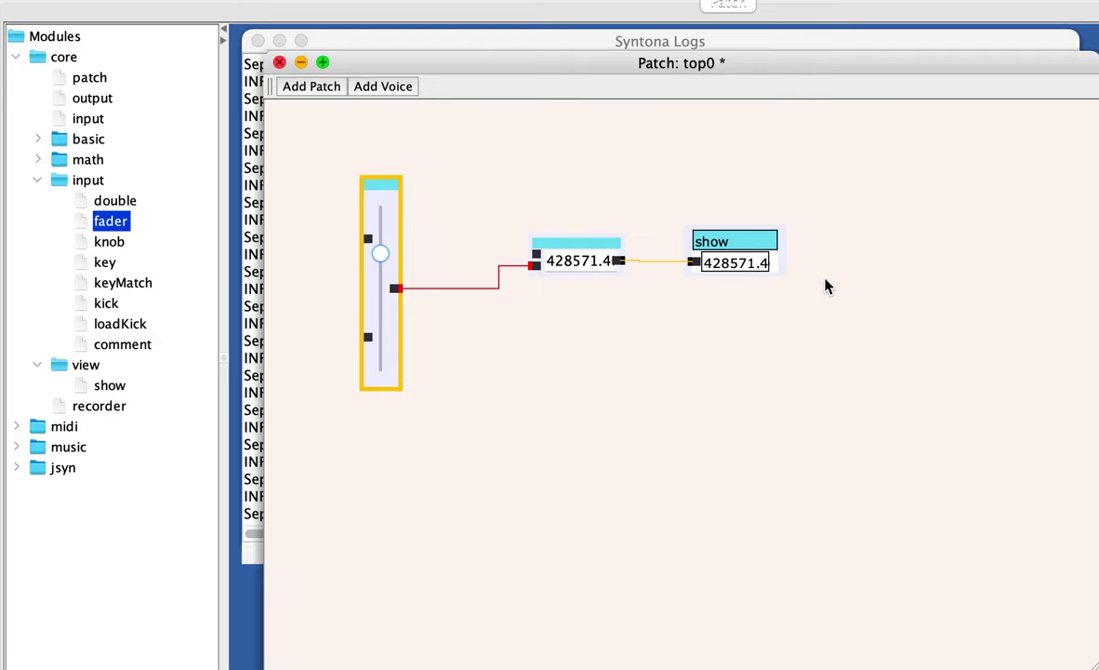
Open the fader's settings and set the minimum of its in port to 0.
double_click(380, 192)
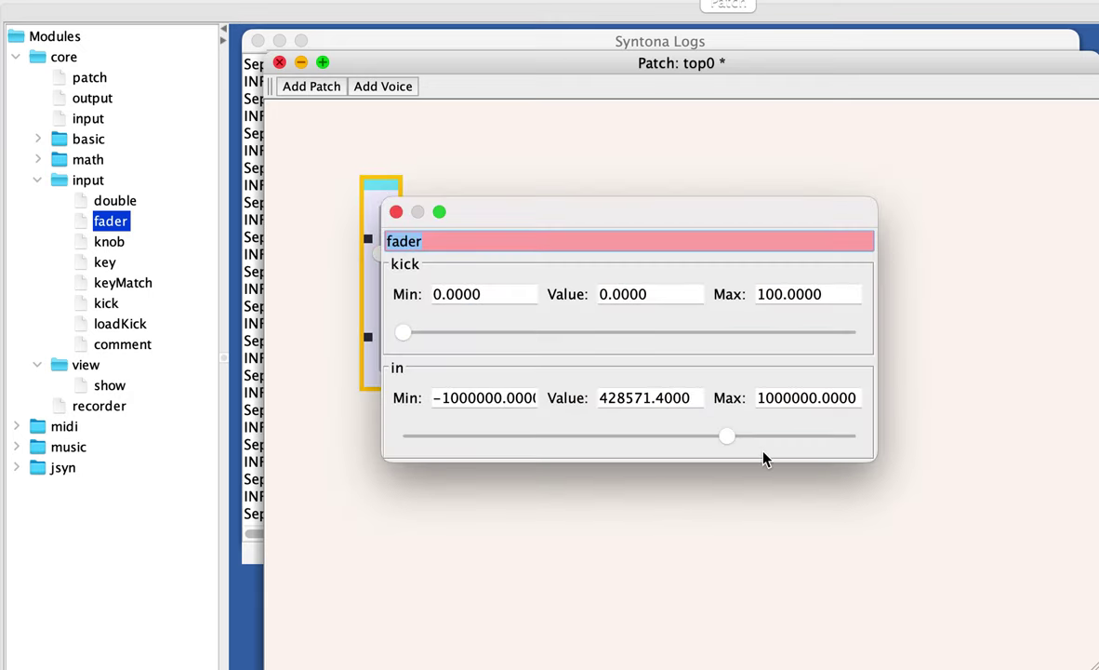
left_click_drag(503, 398, 395, 402)
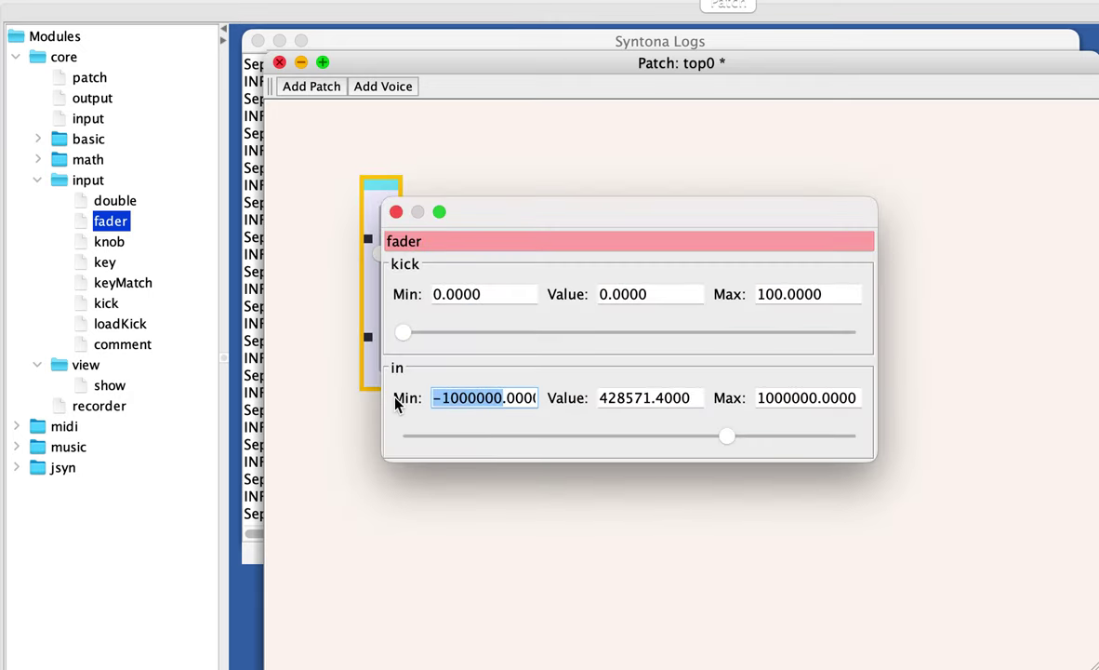
type("0")
key("Return")
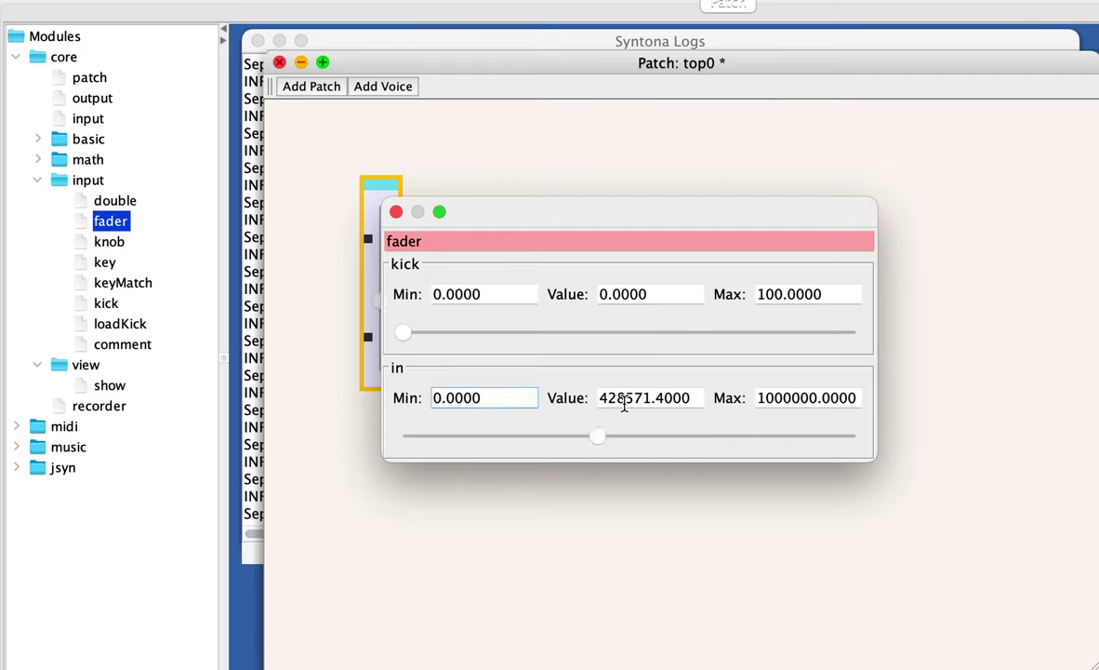
Change the value of the fader's in port to 10.4.
left_click_drag(650, 398, 424, 394)
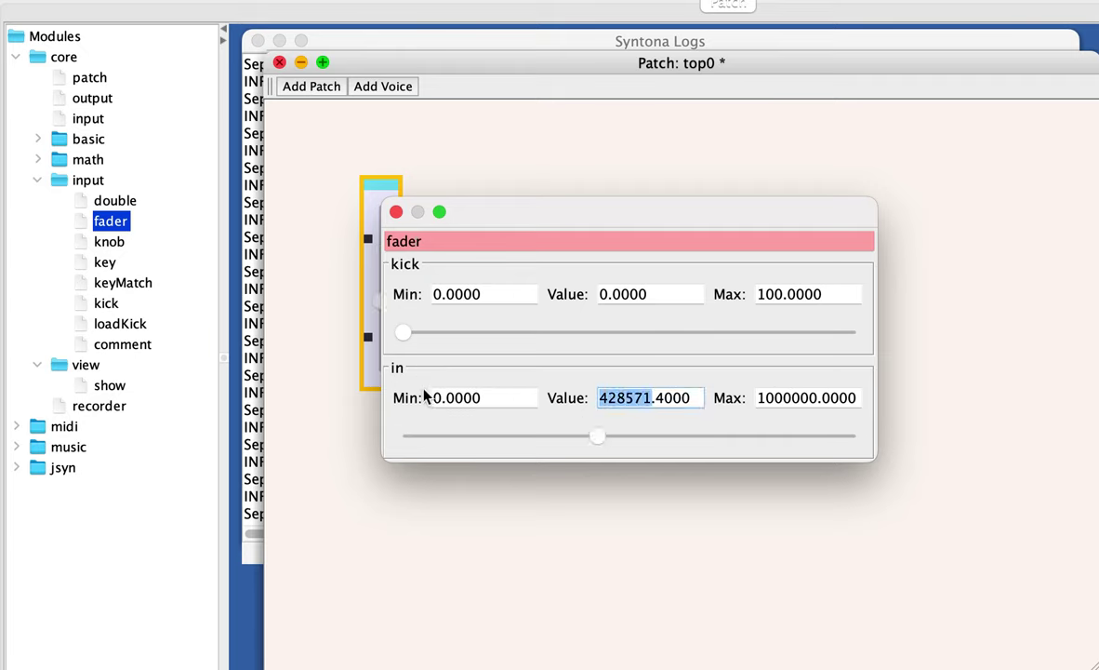
type("0")
key("Return")
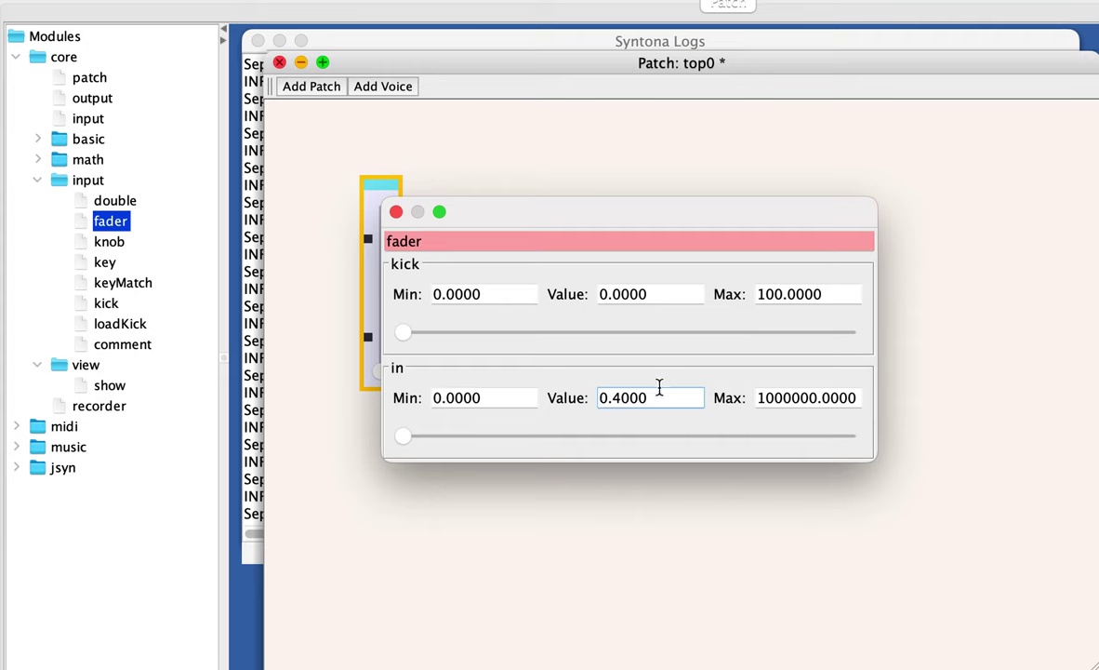
key("Home")
type("1")
key("Return")
Set the maximum of the fader's in port to 100 and its value to 10, and close the fader's settings.
double_click(786, 402)
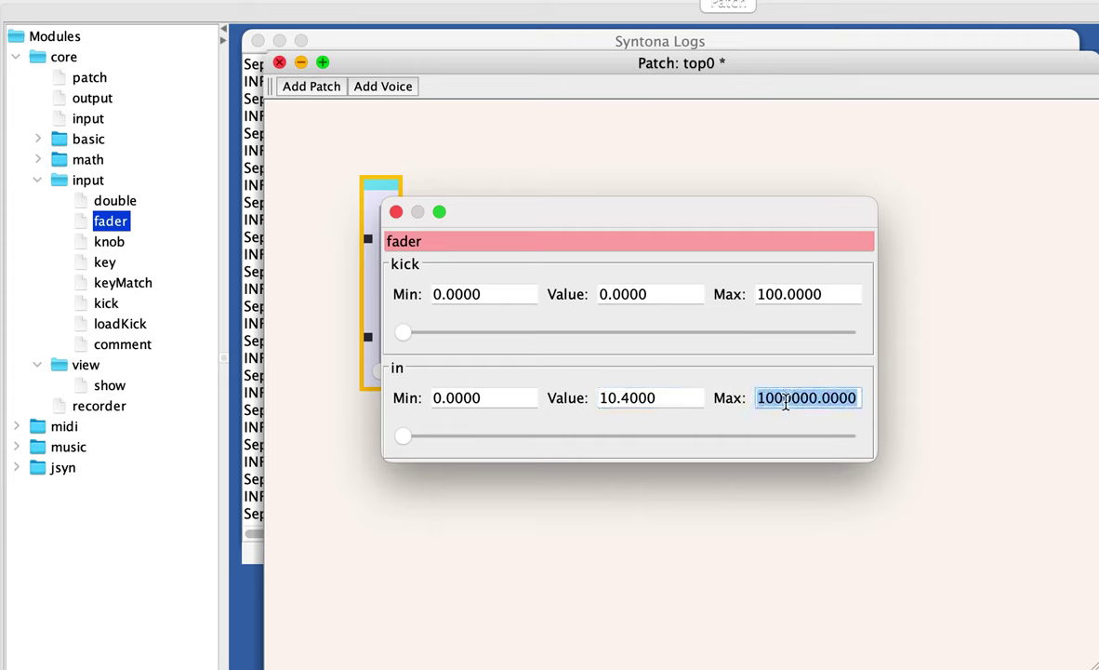
type("100")
key("Return")
double_click(664, 401)
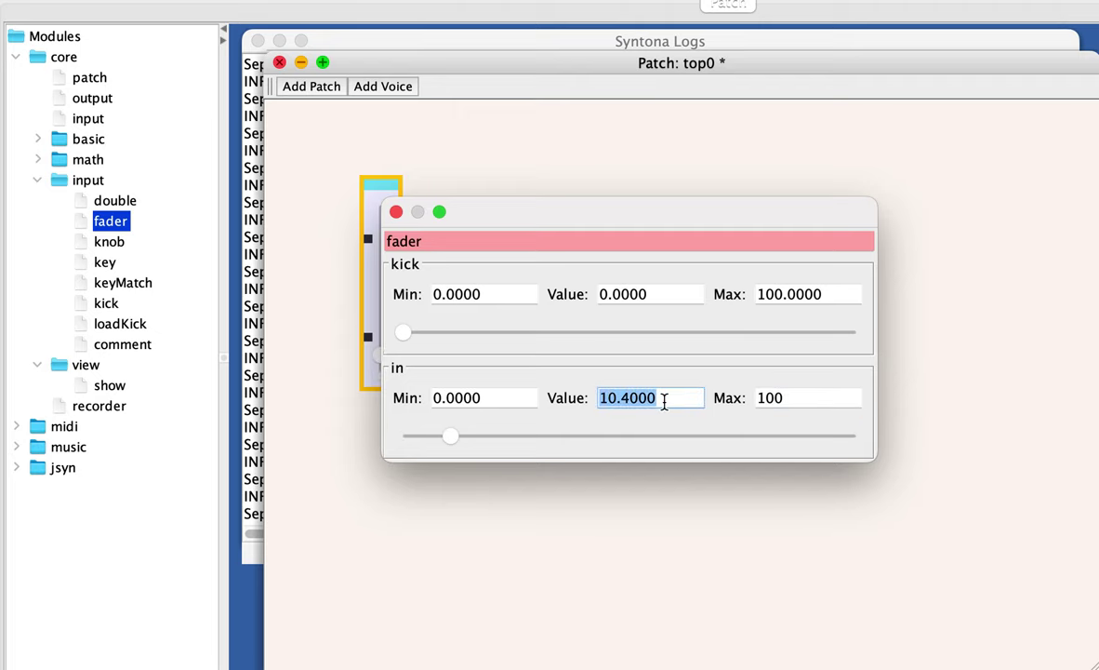
key("BackSpace")
type("109")
key("BackSpace")
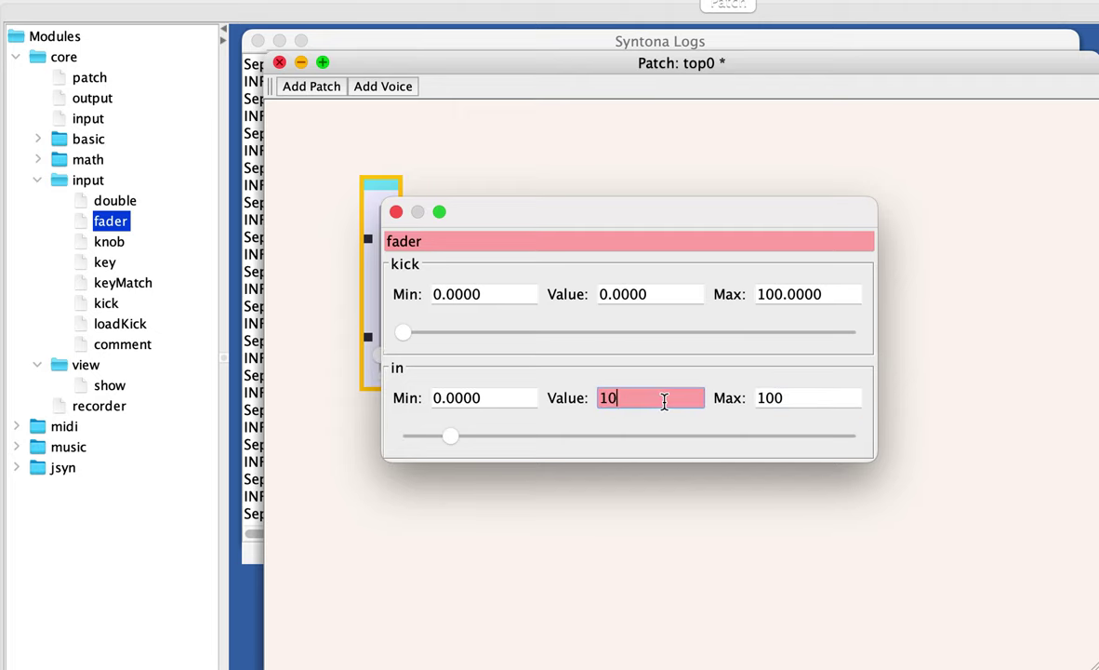
key("Return")
left_click(396, 213)
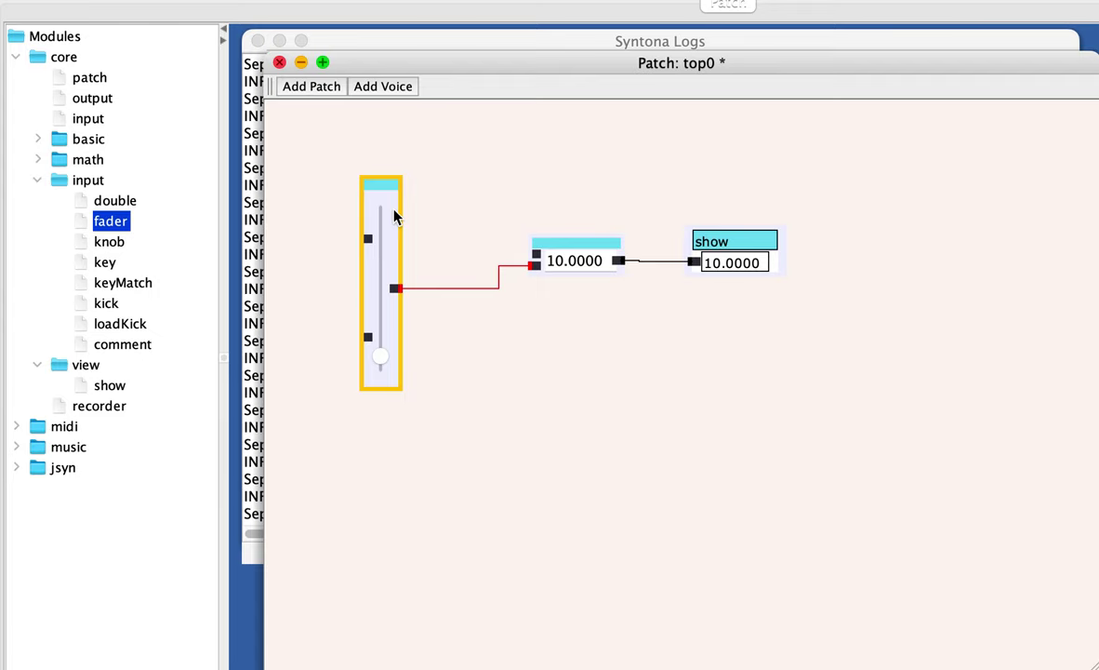
Raise the fader to about 87 and delete the cable between the fader and the double's lower input.
left_click_drag(380, 358, 384, 227)
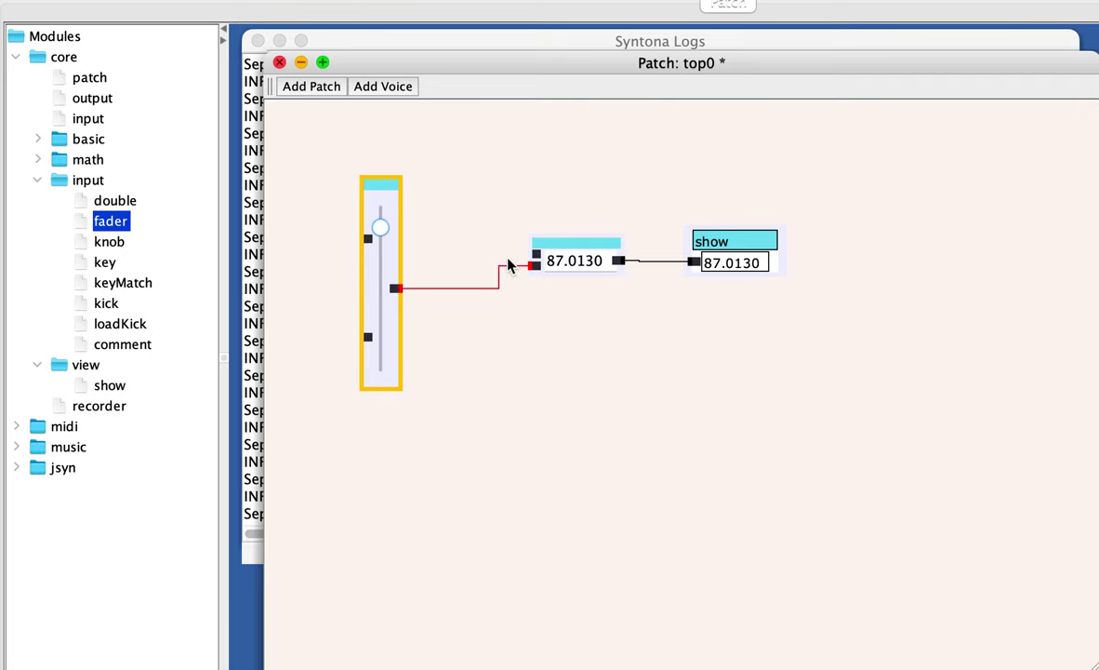
left_click(508, 265)
key("BackSpace")
Connect the fader's output to the double module's upper input and lower the slider to around the middle of its range.
left_click_drag(397, 289, 503, 250)
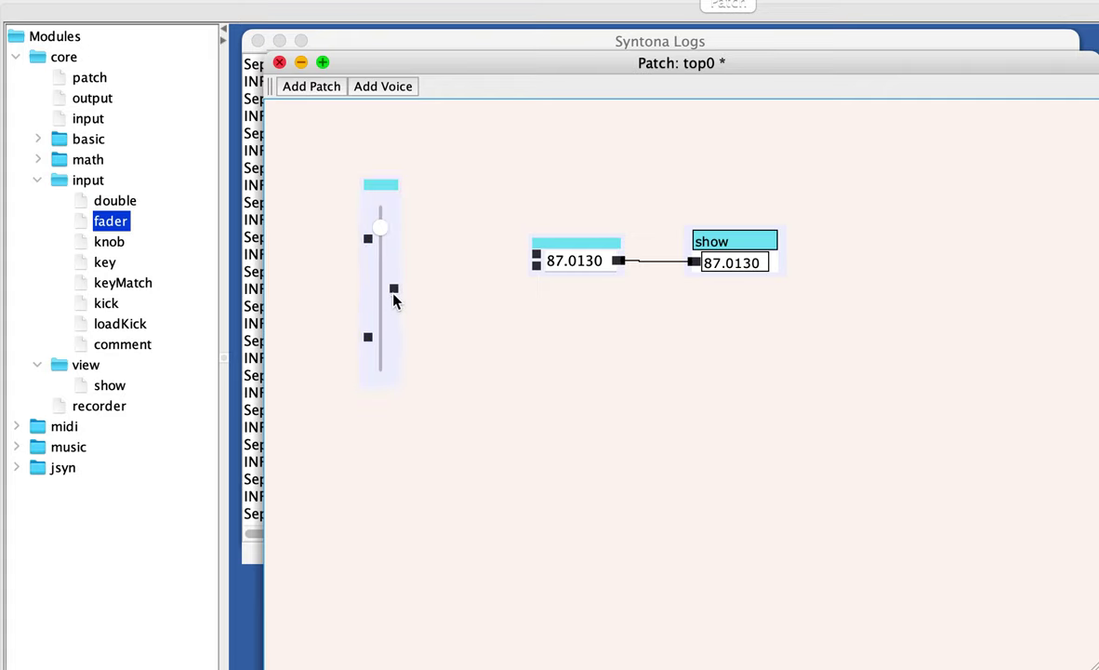
left_click_drag(394, 290, 536, 257)
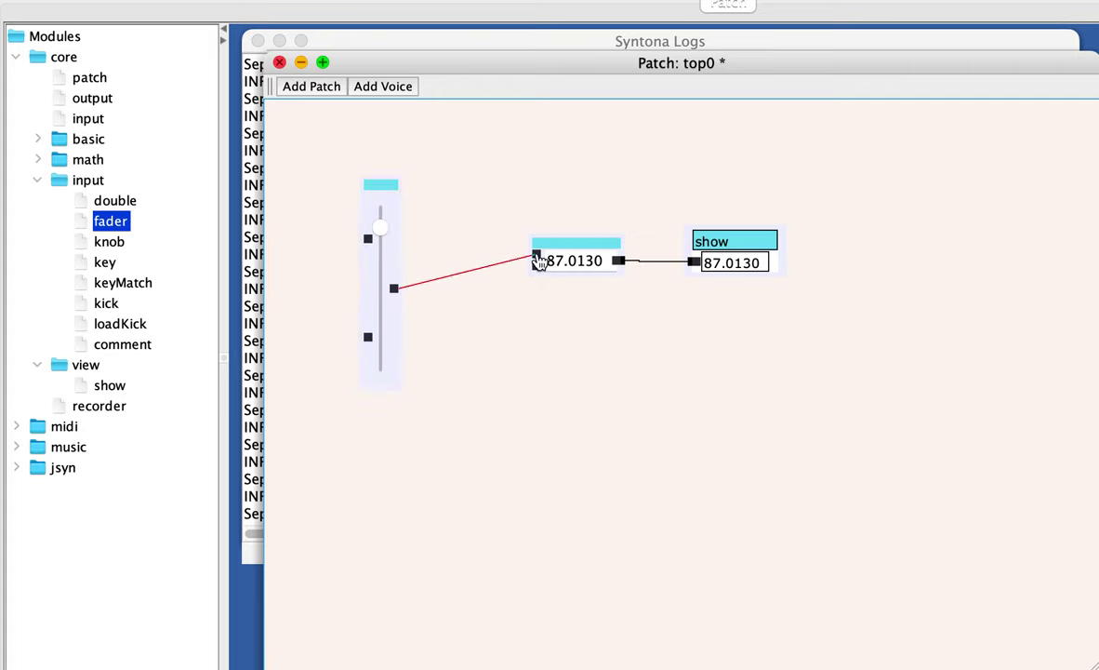
left_click_drag(377, 229, 412, 307)
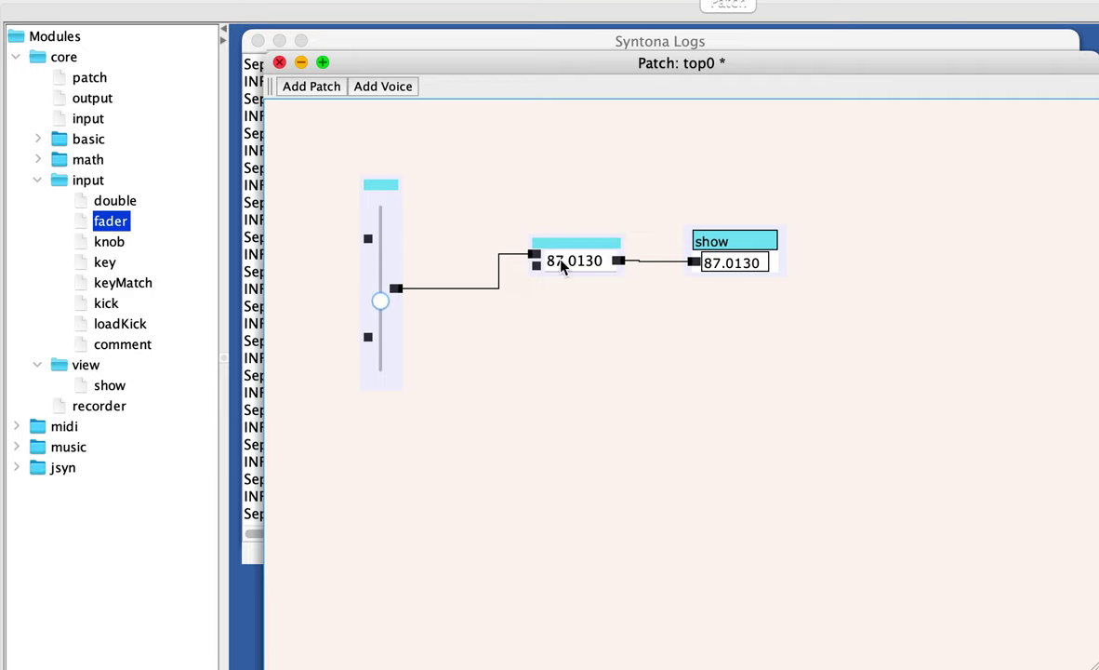
left_click_drag(381, 307, 395, 289)
Delete the fader and its cable, along with the connected double and show modules, to empty the patch.
left_click(507, 254)
left_click(389, 187)
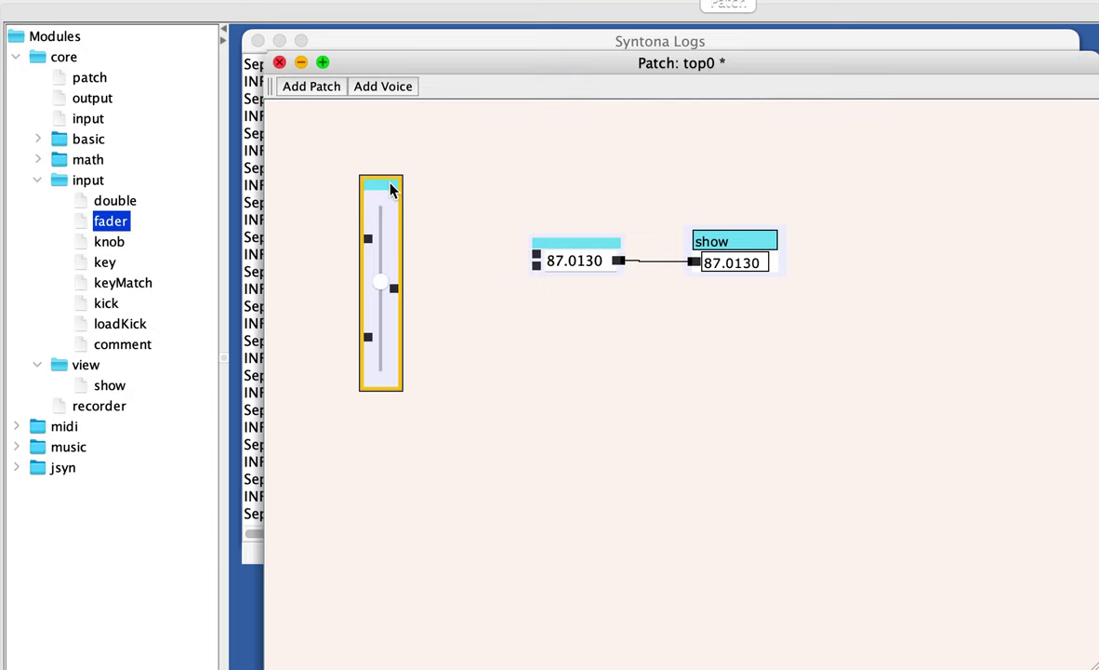
key("Delete")
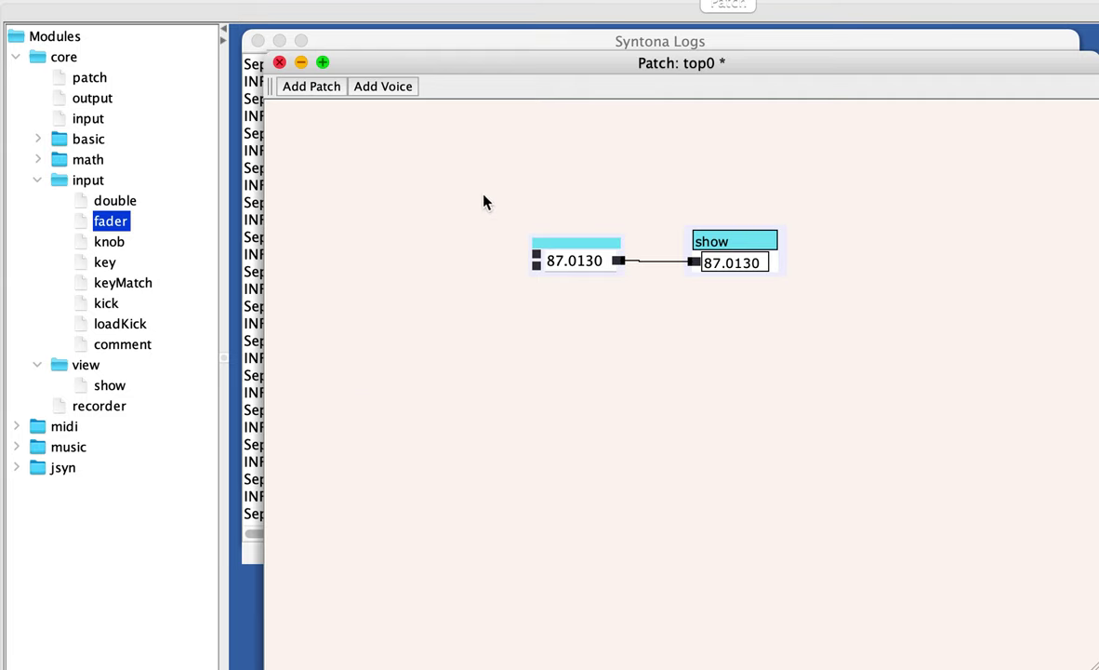
left_click_drag(482, 196, 903, 344)
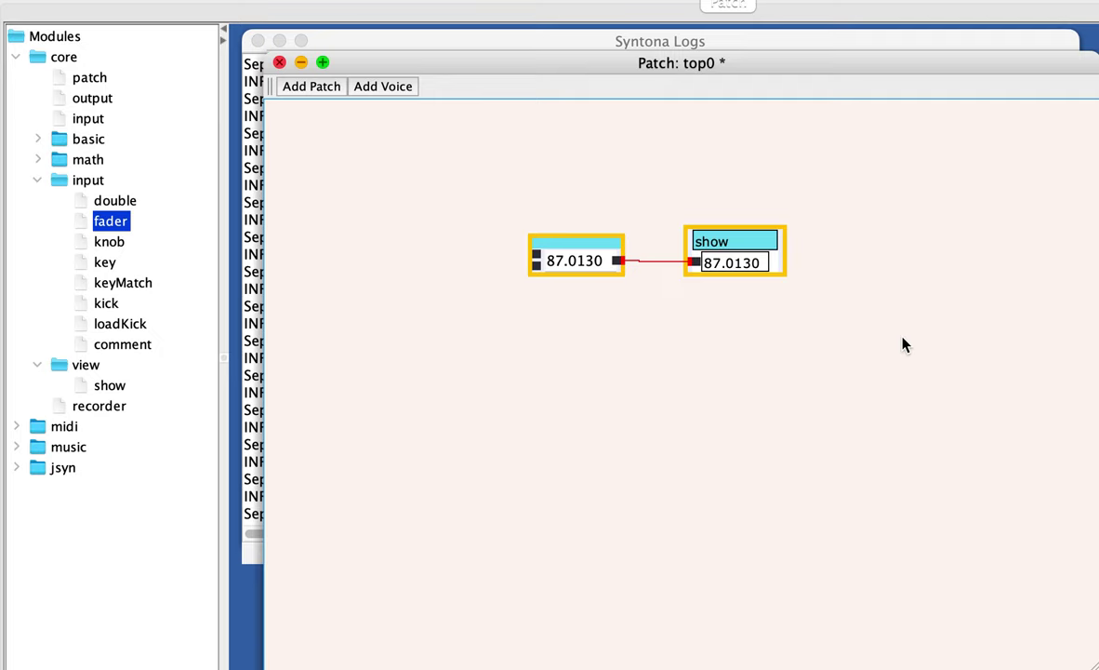
key("Delete")
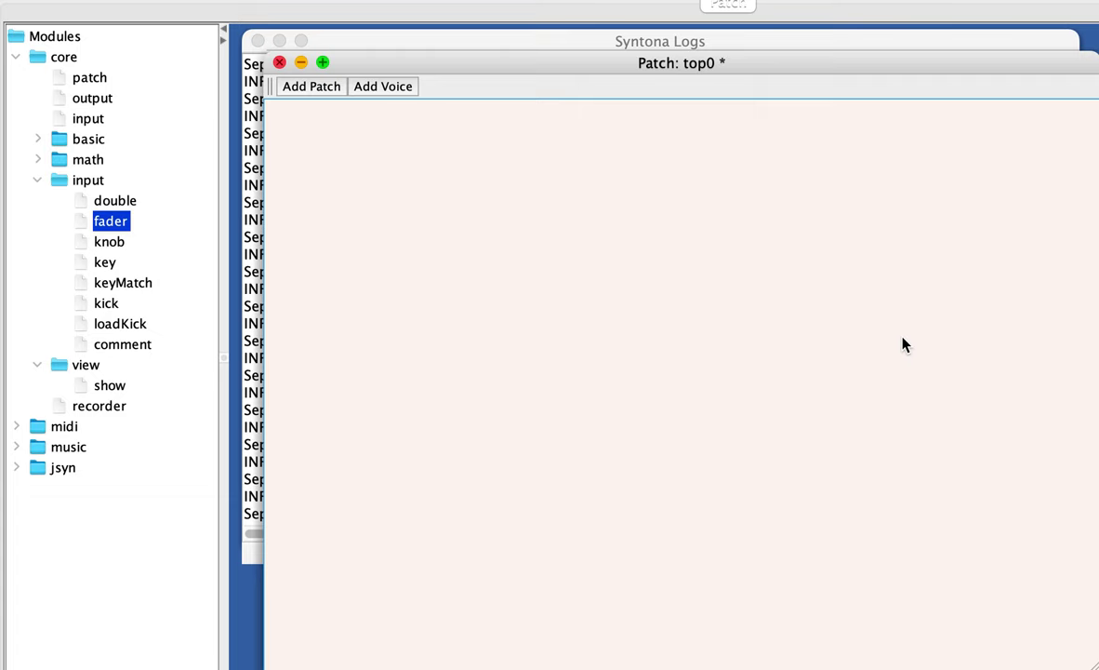
Add a grid4x16 module from the music sequence modules and move it to the middle of the patch.
double_click(62, 448)
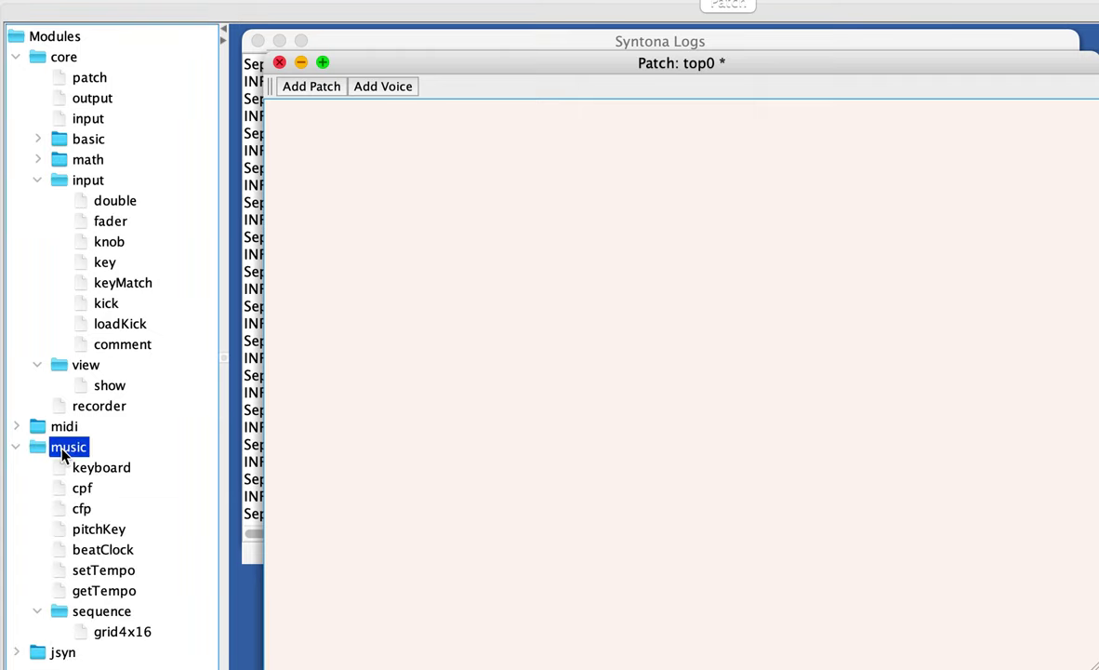
double_click(124, 633)
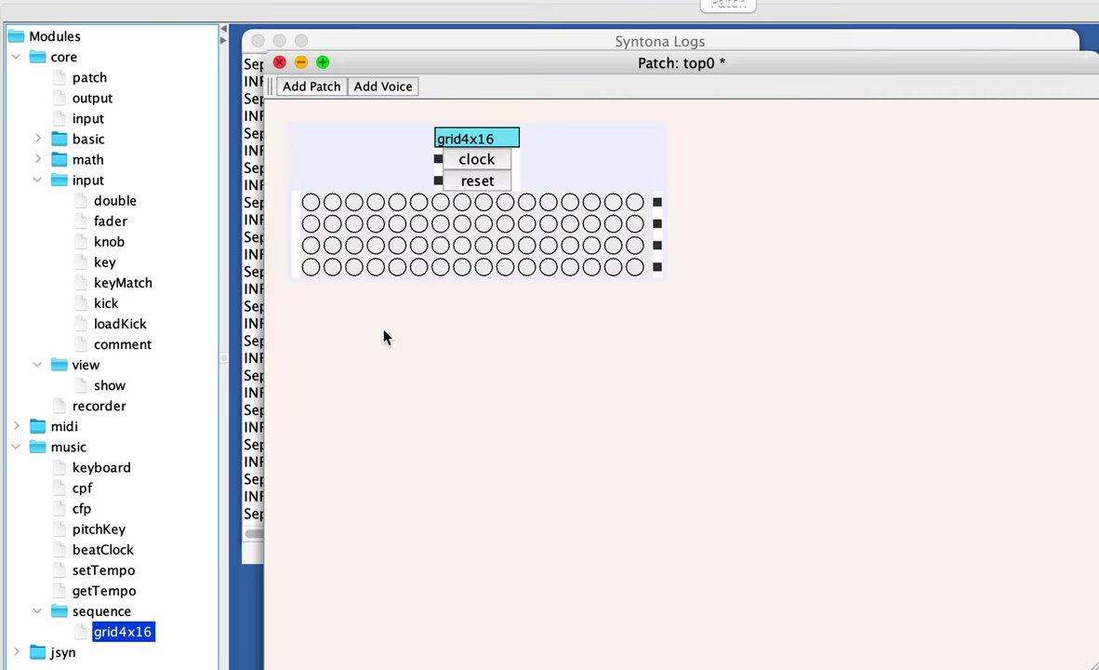
left_click_drag(459, 139, 556, 236)
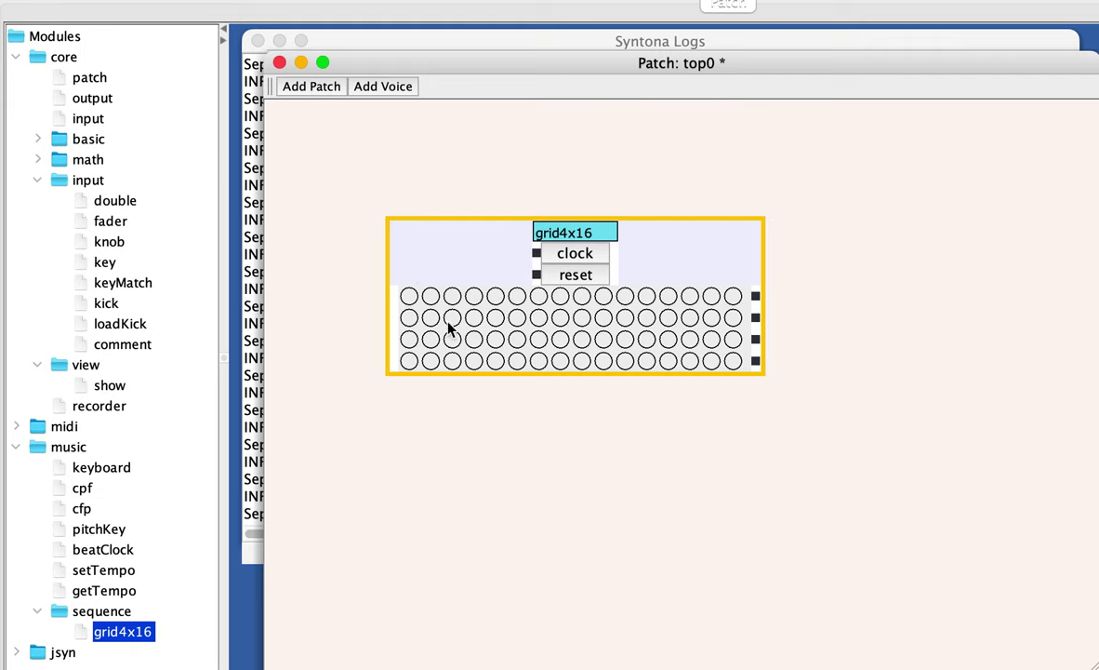
left_click(517, 318)
left_click_drag(573, 236, 614, 251)
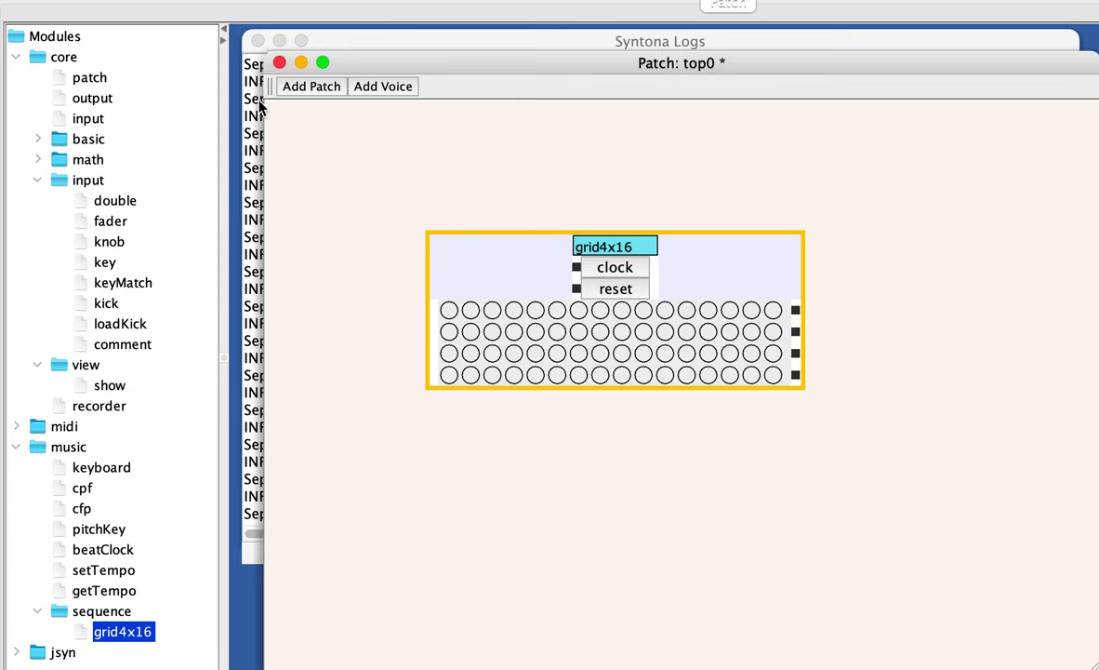
Add a clock module from the basic modules, wire its output to the grid4x16 clock input and start the clock.
double_click(93, 142)
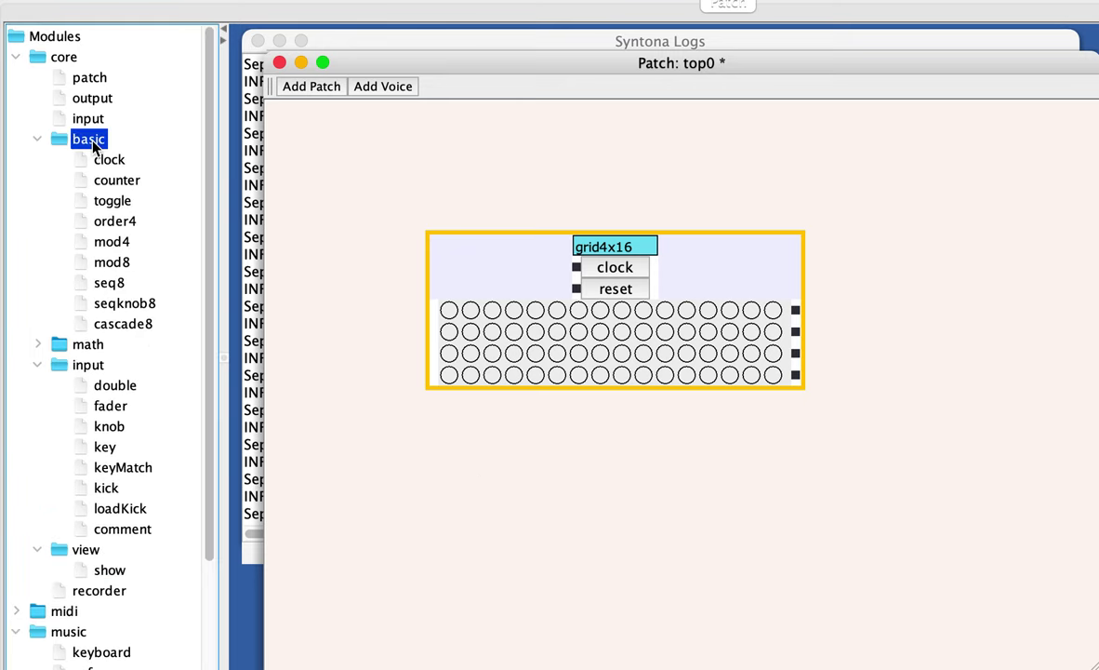
double_click(117, 164)
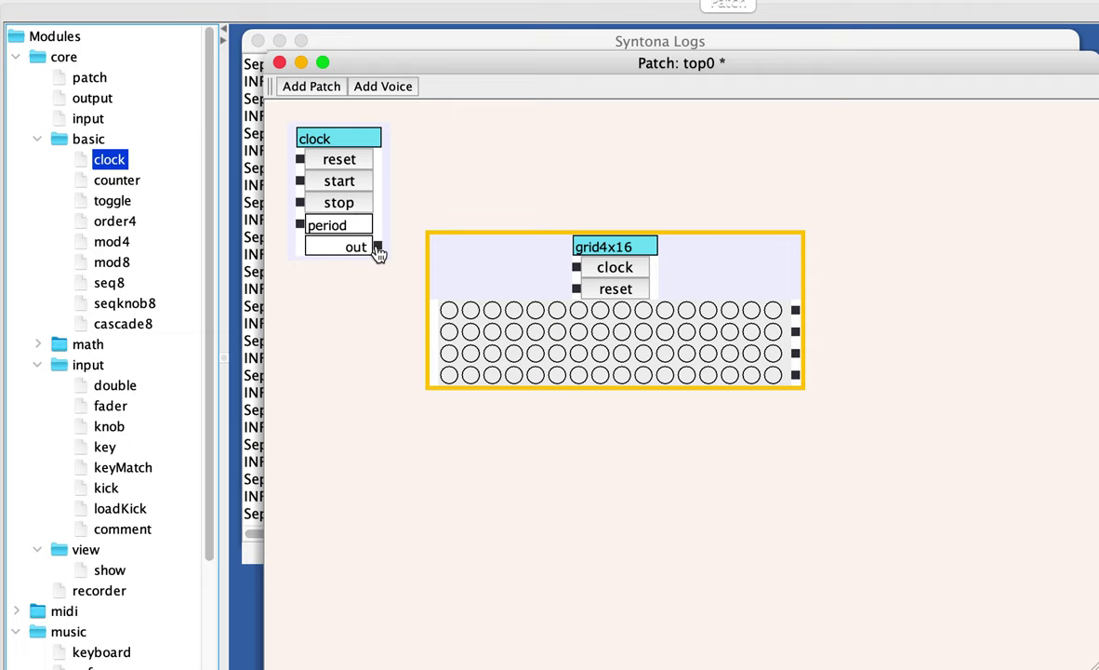
left_click_drag(521, 255, 574, 262)
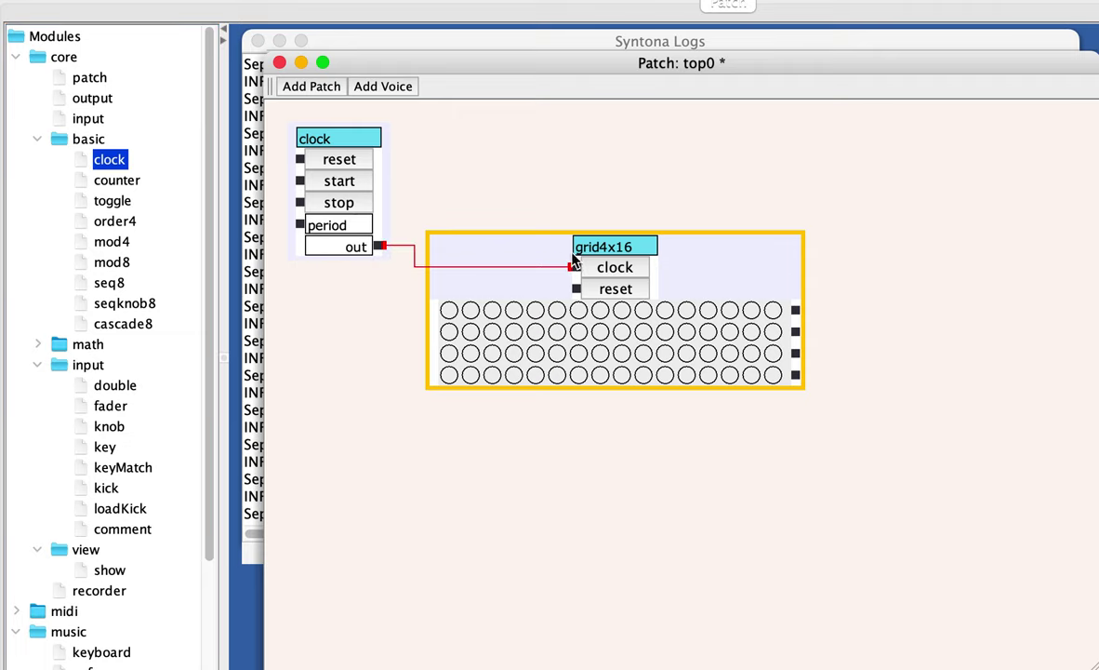
left_click(337, 179)
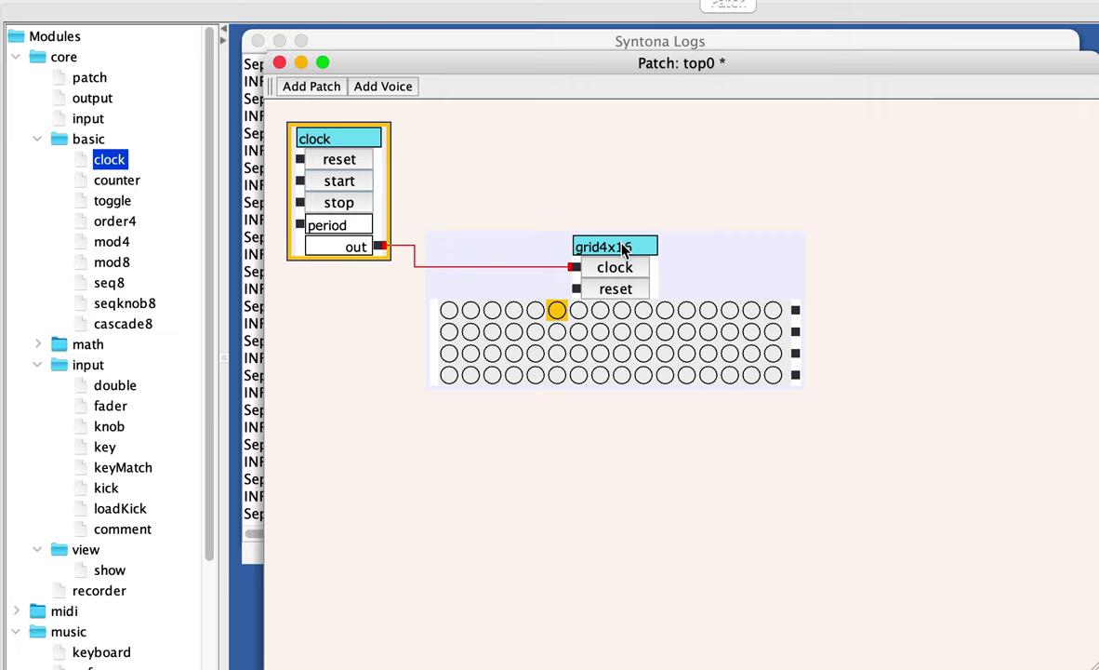
Move the grid4x16 module slightly lower, with the third step of its bottom row switched on, and stop the clock.
left_click_drag(623, 249, 640, 307)
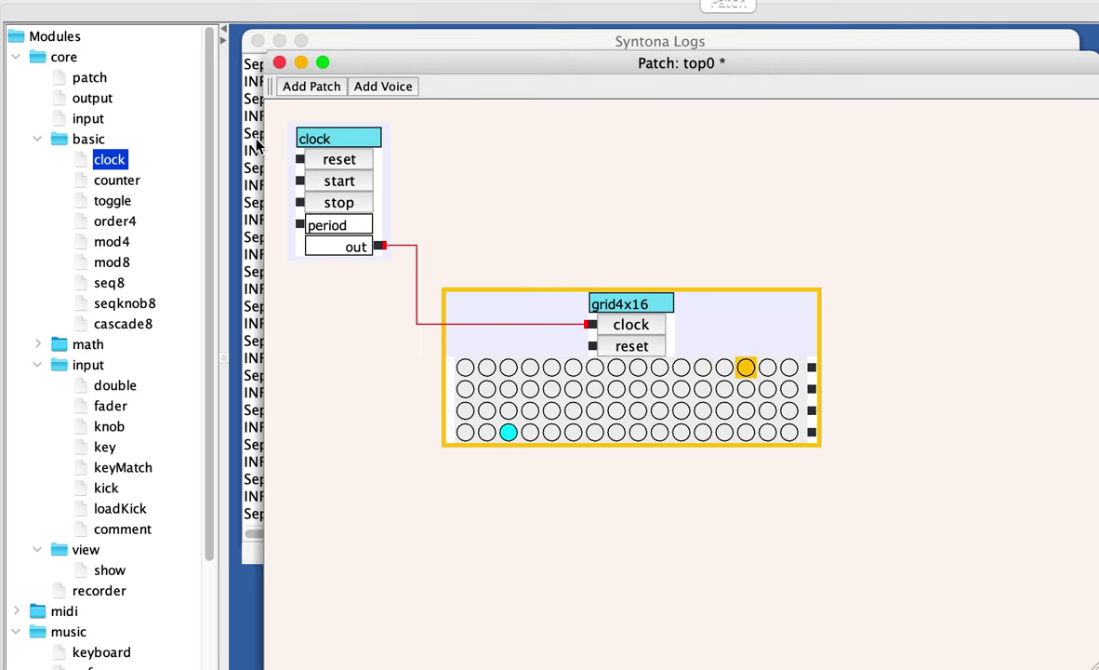
left_click(345, 205)
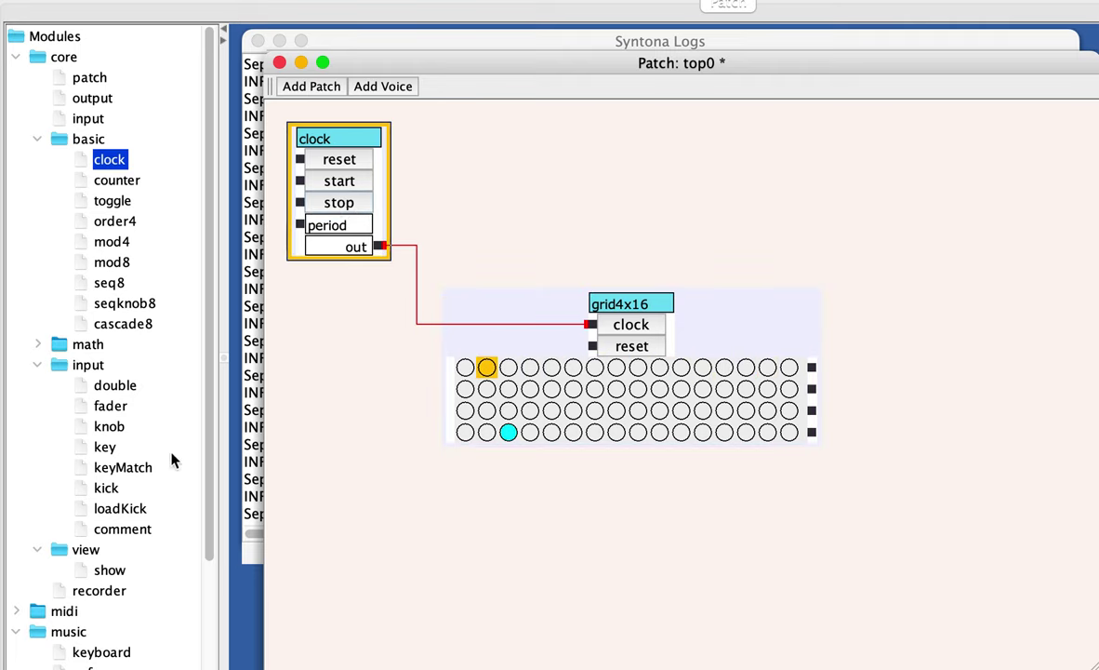
Add a show module beside the grid, fed by the grid's bottom-row output, then reset the grid and start the clock.
double_click(110, 570)
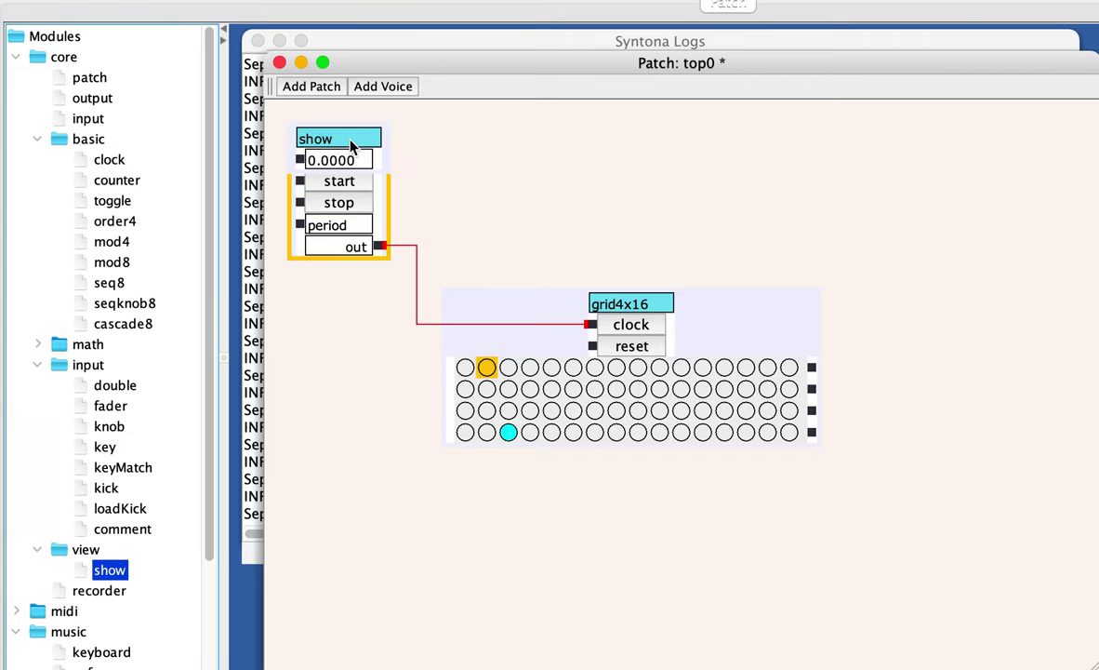
left_click_drag(351, 144, 933, 426)
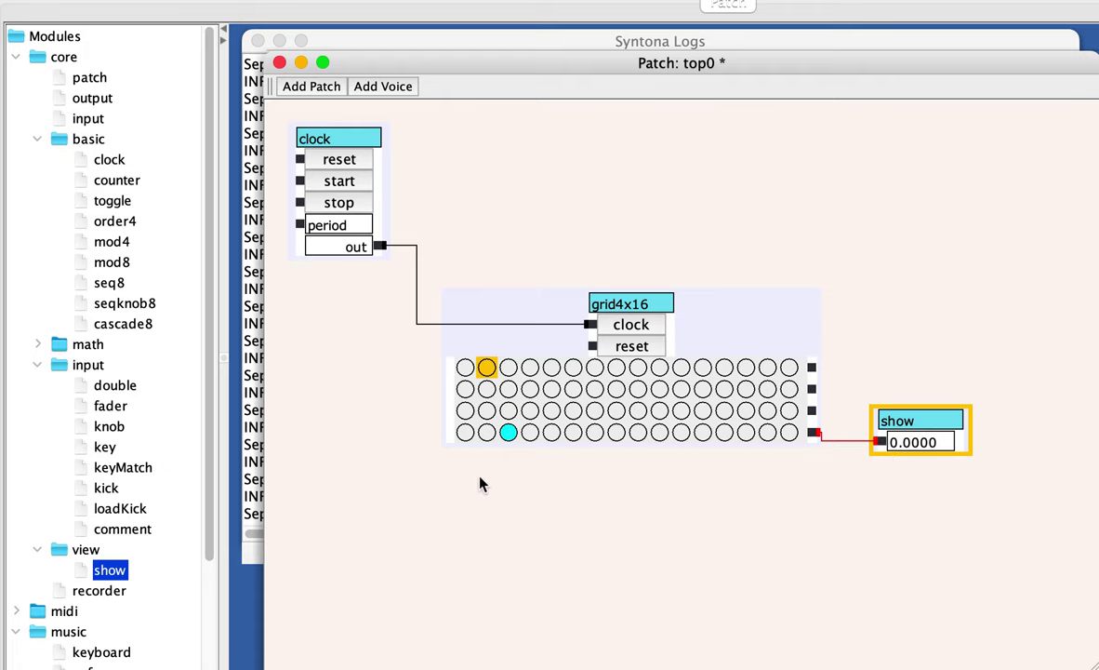
left_click(634, 347)
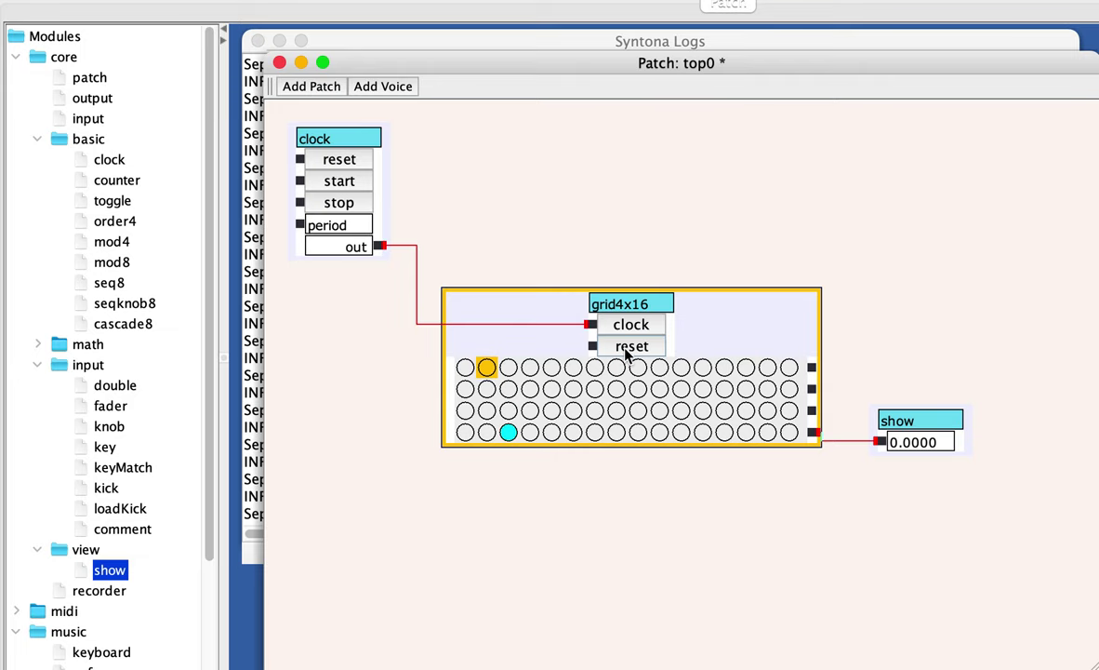
left_click(355, 184)
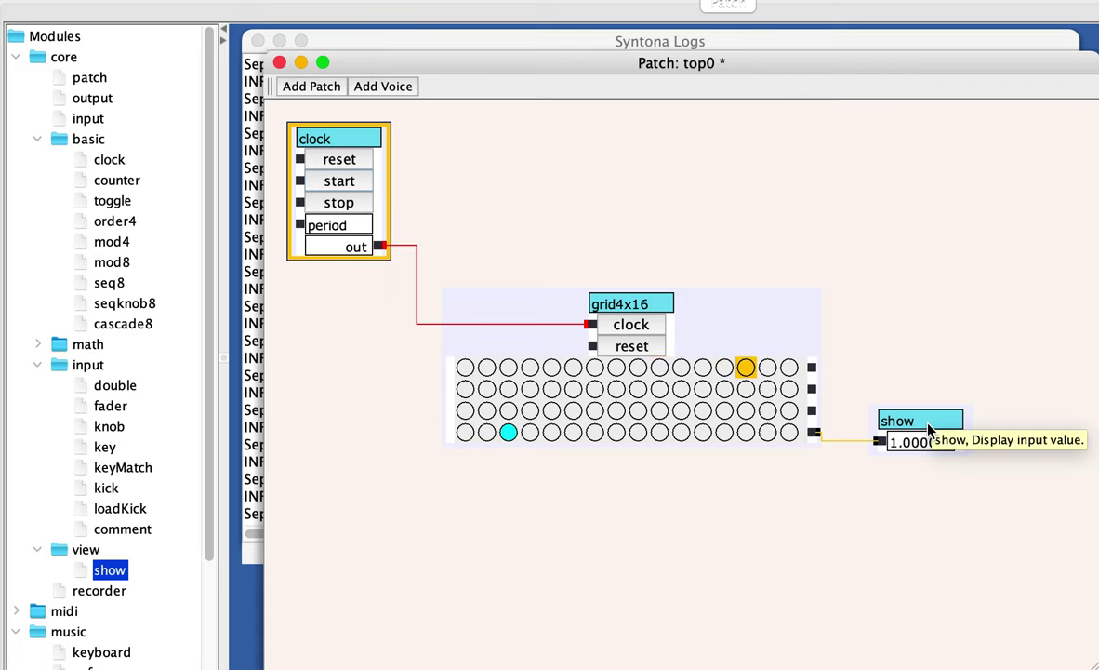
Delete the show module and connect the grid's bottom-row output to the grid's own reset input.
left_click(930, 428)
key("BackSpace")
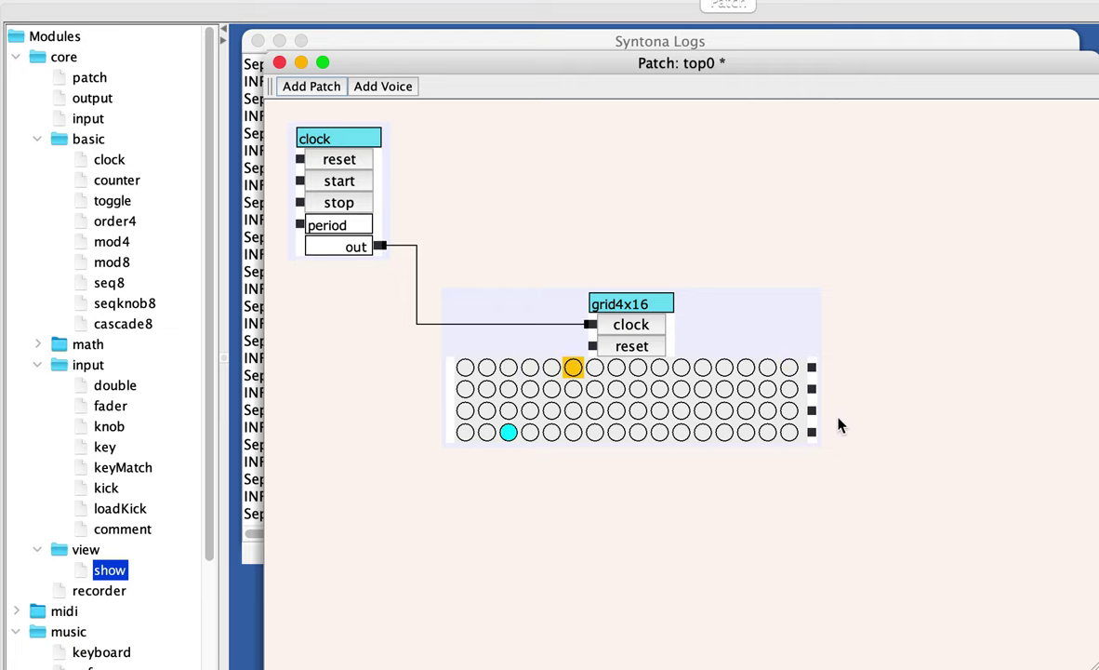
mouse_move(813, 433)
left_mouse_down()
mouse_move(937, 284)
mouse_move(593, 347)
left_mouse_up()
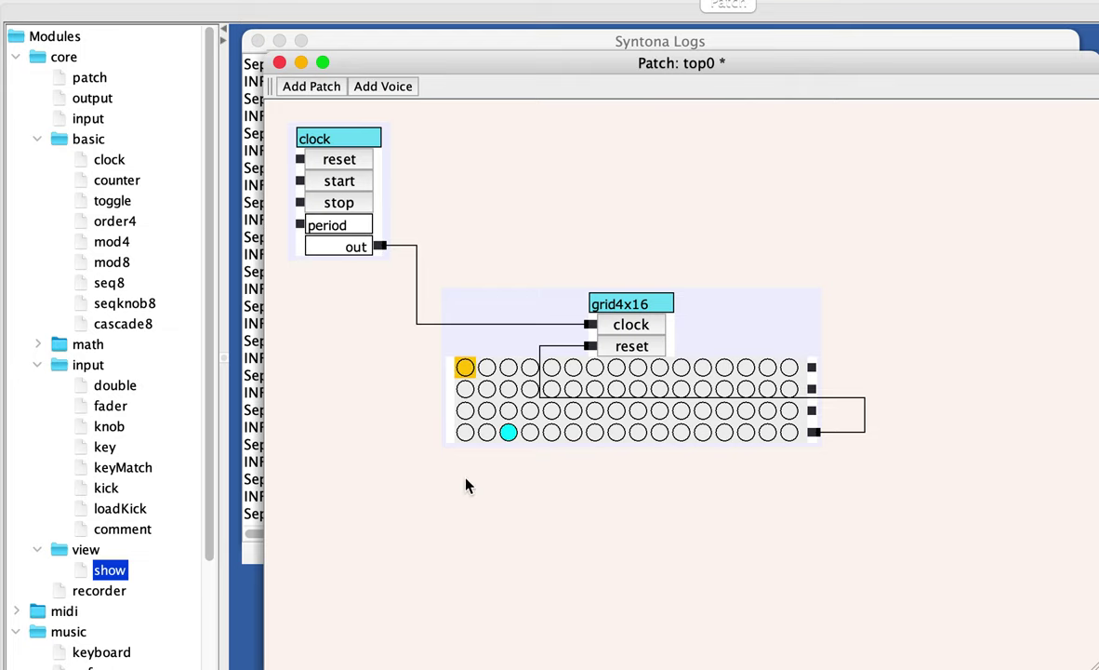
Change the bottom row's active step from the third to the ninth and delete the cable feeding the reset input.
left_click(510, 433)
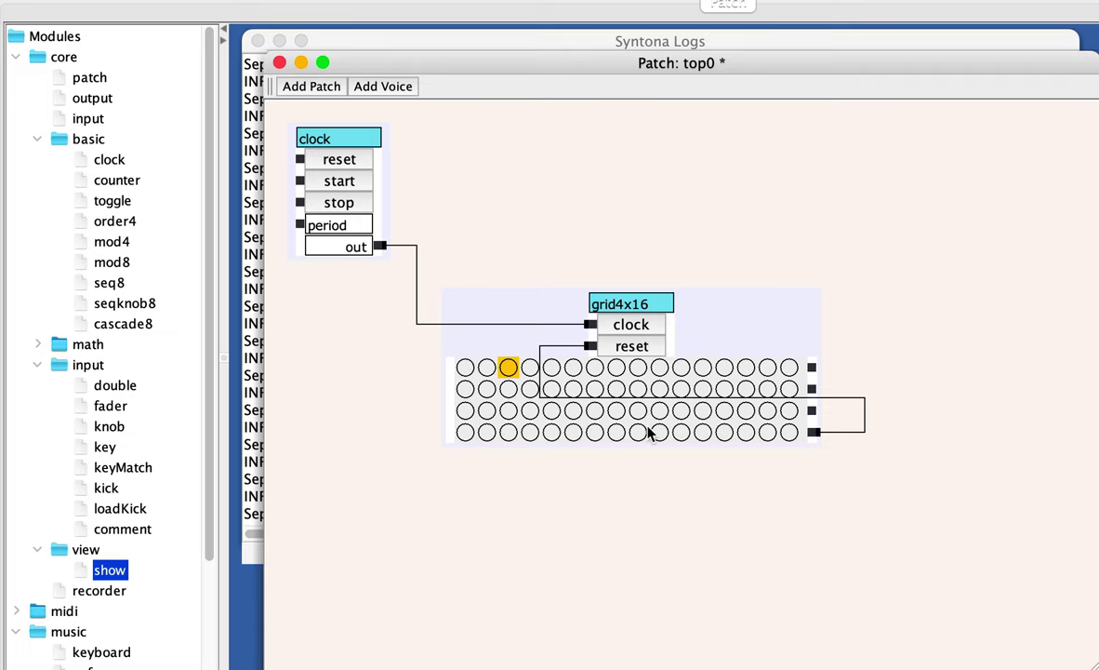
left_click(638, 432)
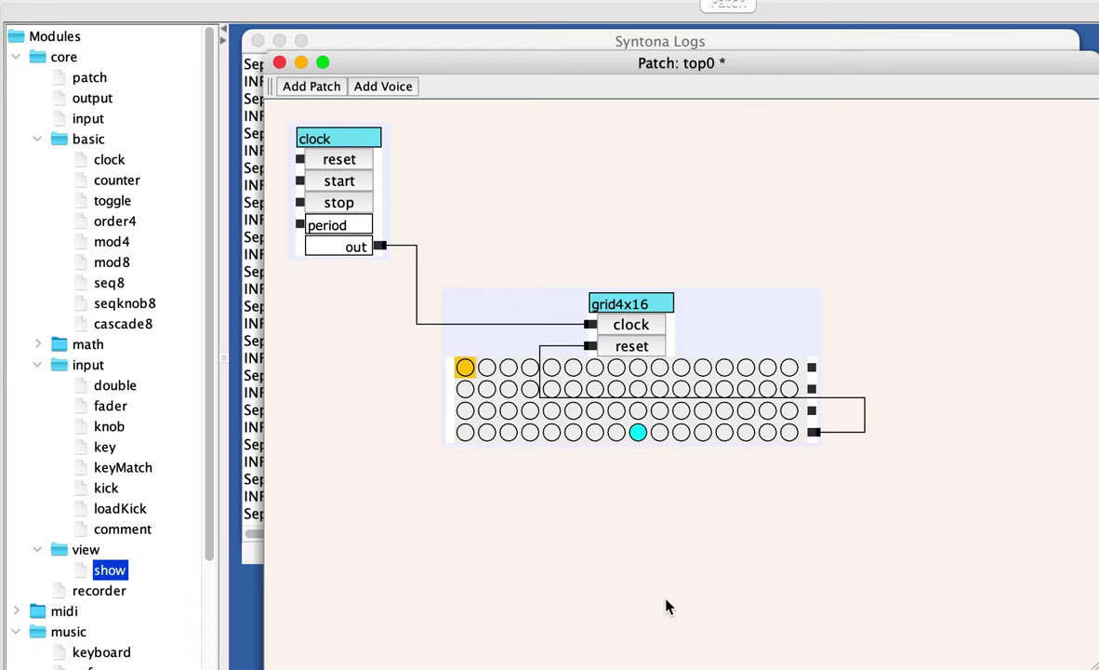
left_click(846, 399)
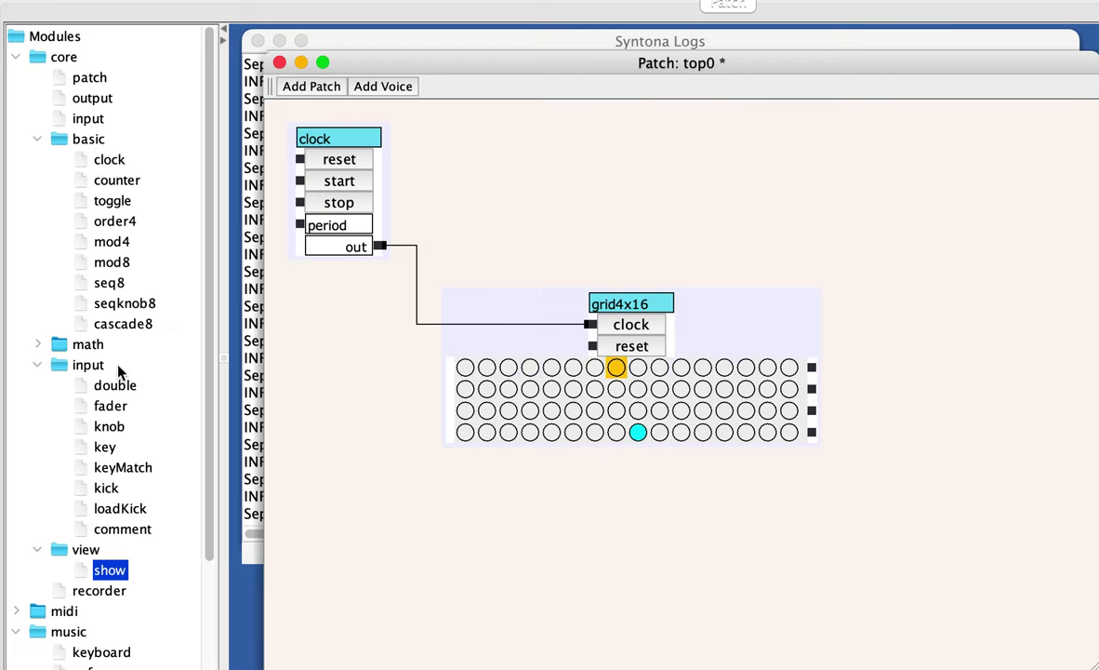
Add a rand module from the math modules below the grid, and place a double input module to its left.
double_click(84, 346)
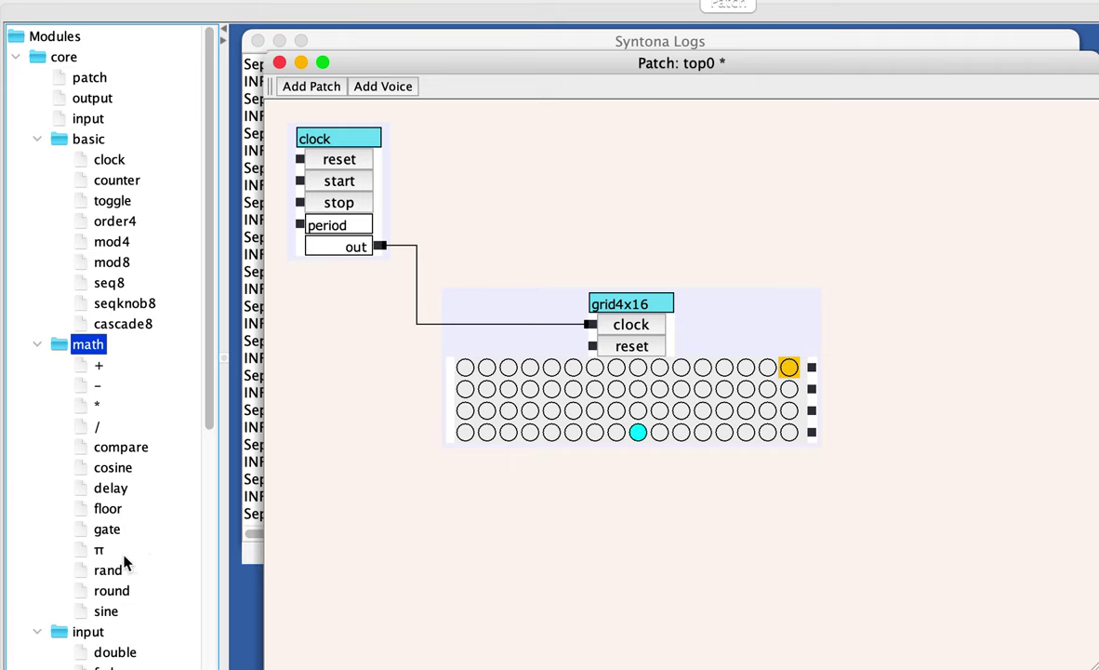
mouse_move(118, 581)
left_mouse_down()
mouse_move(307, 138)
mouse_move(830, 559)
mouse_move(796, 499)
mouse_move(842, 522)
mouse_move(820, 534)
mouse_move(831, 524)
left_mouse_up()
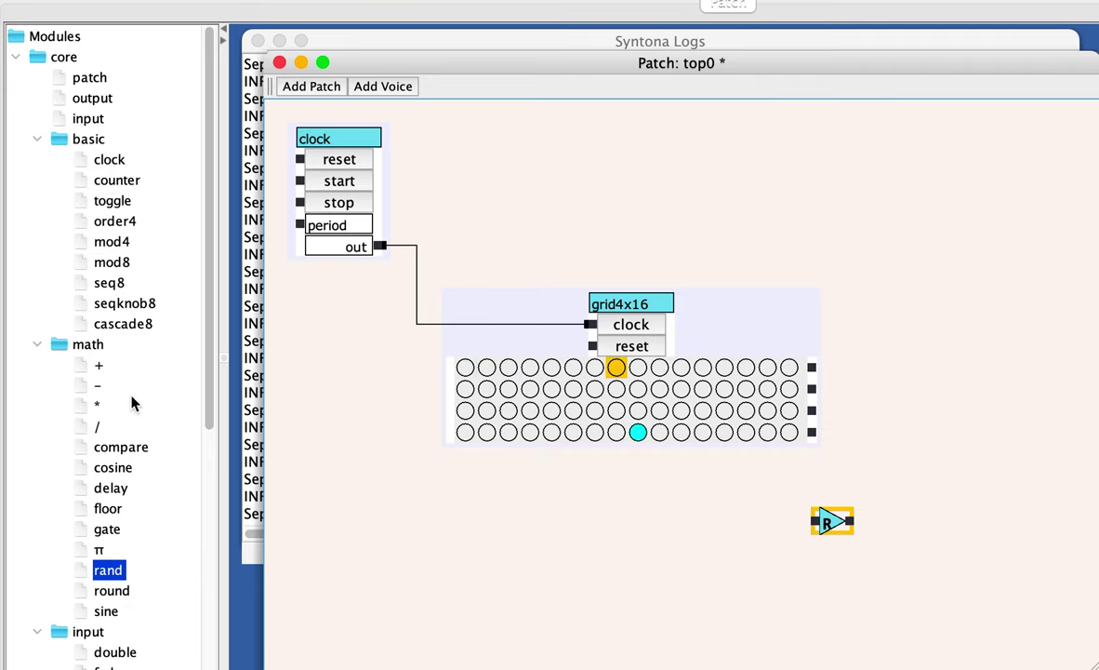
scroll(131, 403, "down", 5)
double_click(129, 447)
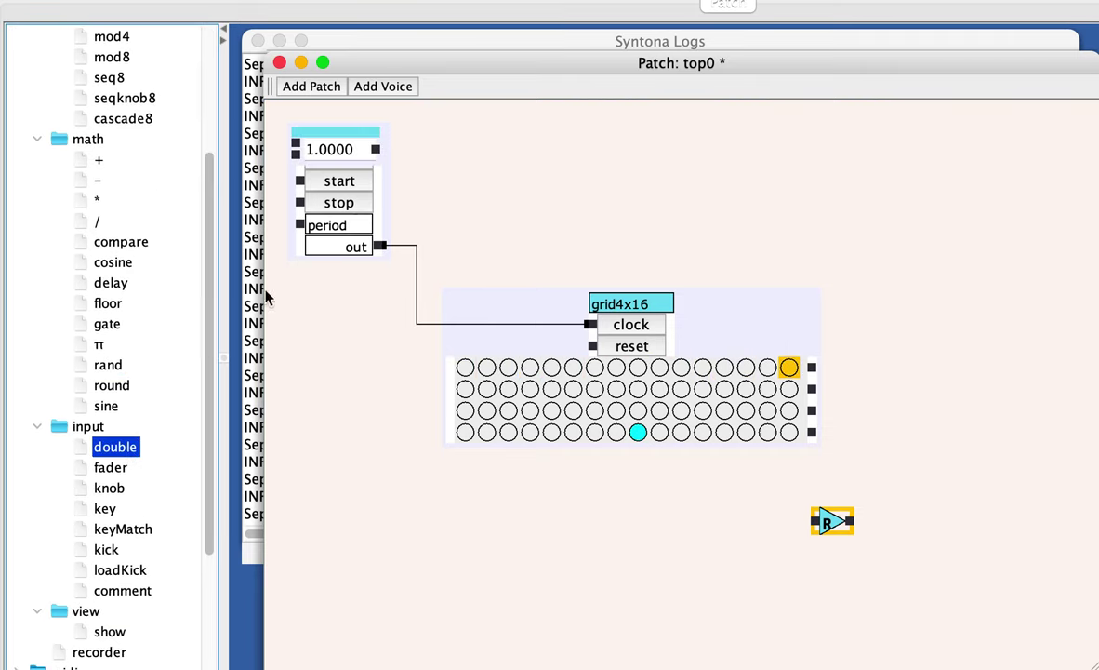
left_click(351, 138)
mouse_move(351, 137)
left_mouse_down()
mouse_move(628, 472)
mouse_move(685, 522)
mouse_move(718, 532)
left_mouse_up()
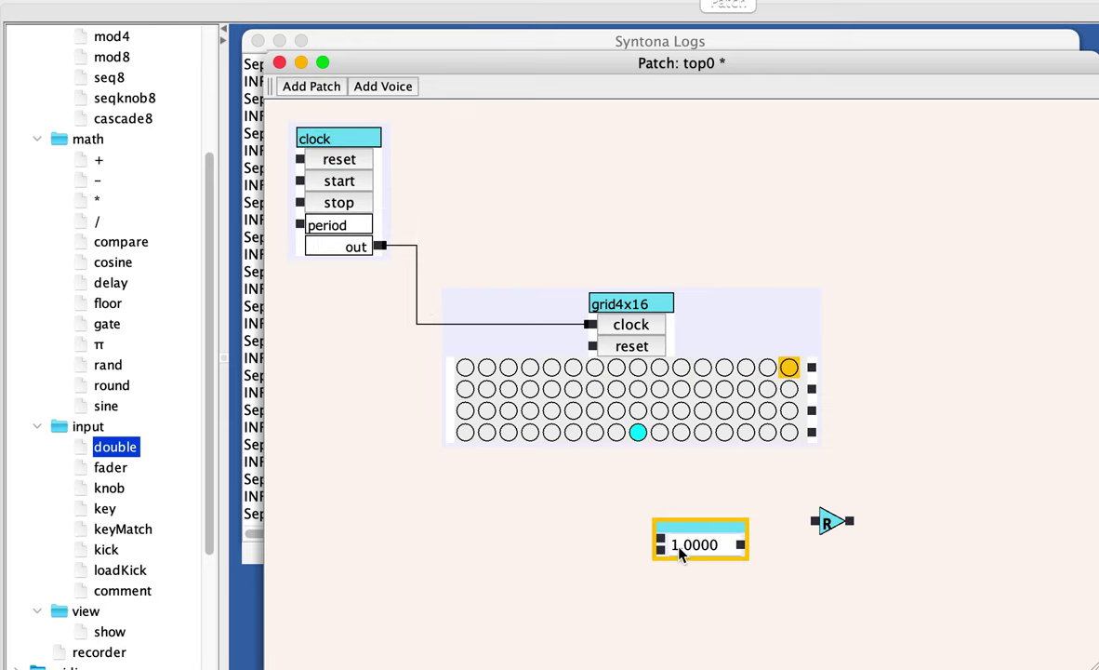
Set the double module's value to 100 and connect its output to the rand module's input.
left_click(680, 551)
type("00")
key("Return")
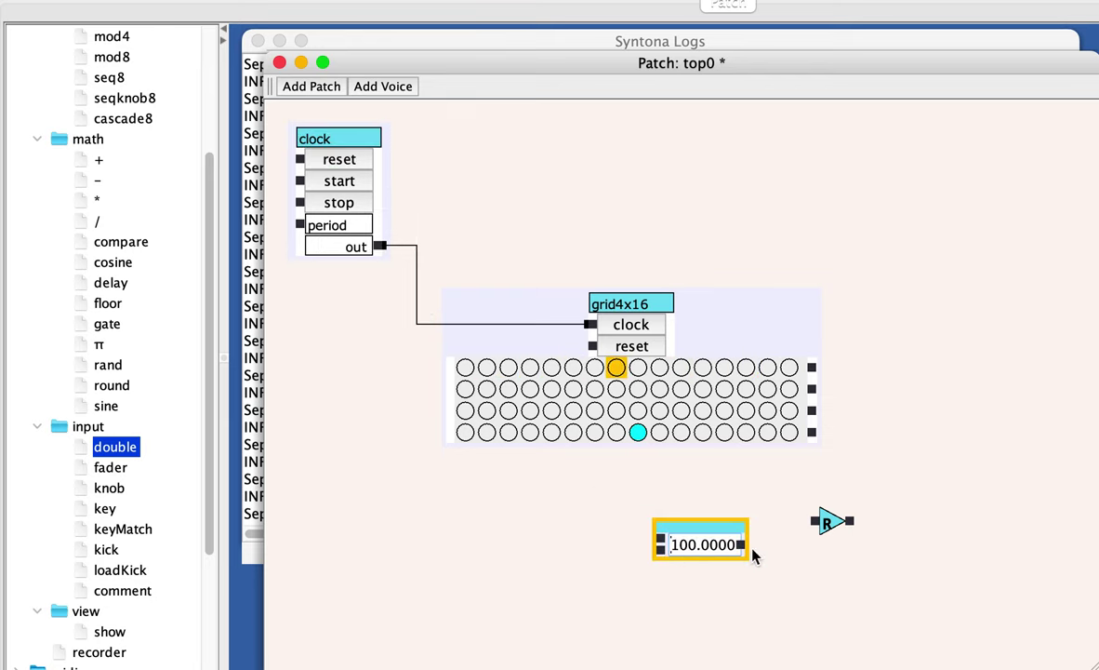
left_click_drag(745, 546, 815, 522)
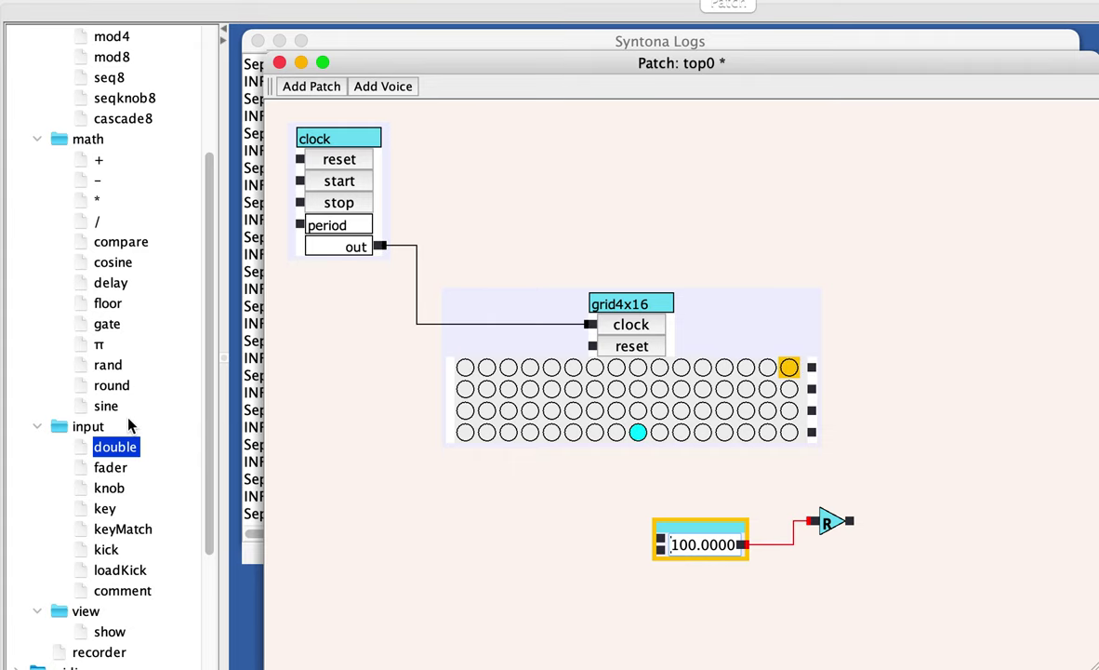
Add a show module to the right of the rand module and connect rand's output to it.
double_click(109, 631)
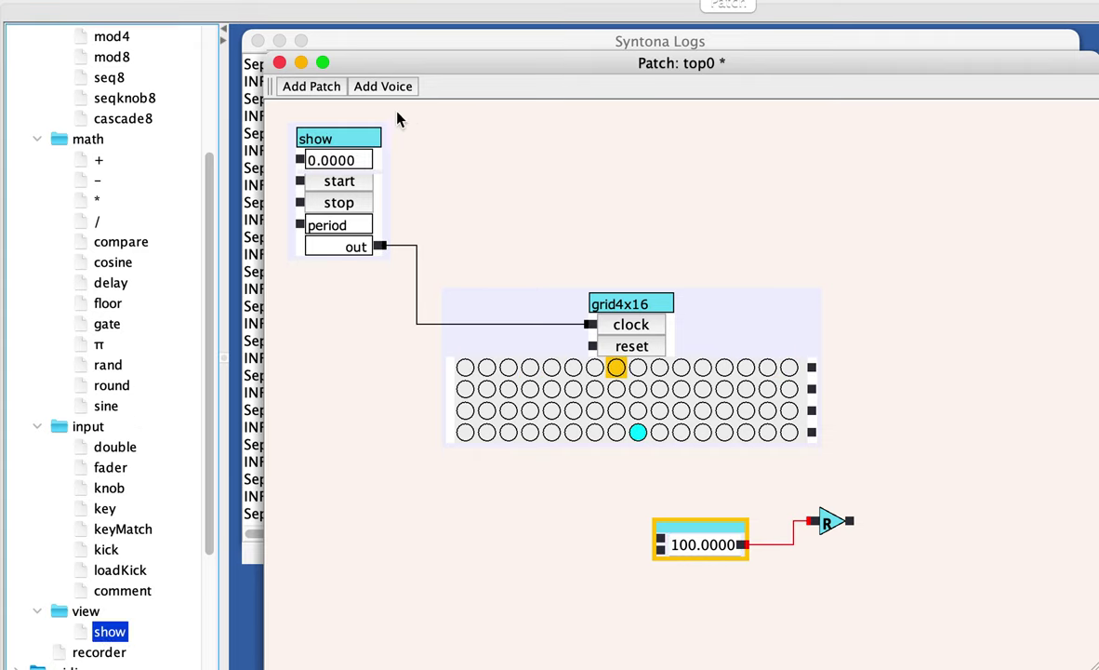
left_click_drag(322, 138, 942, 514)
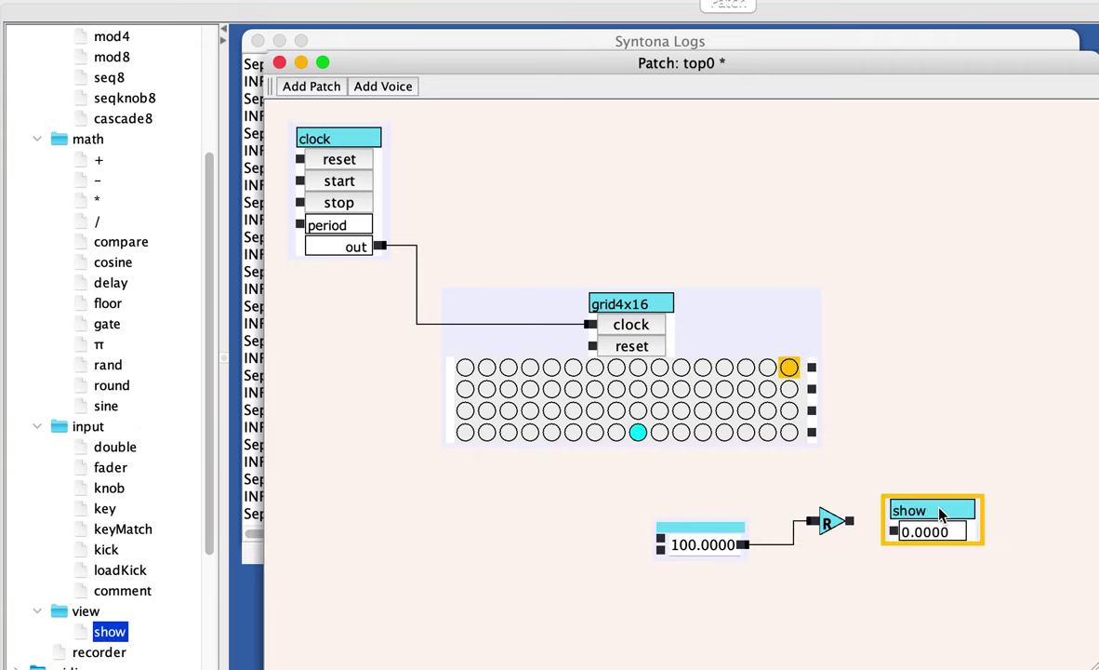
left_click_drag(851, 521, 900, 542)
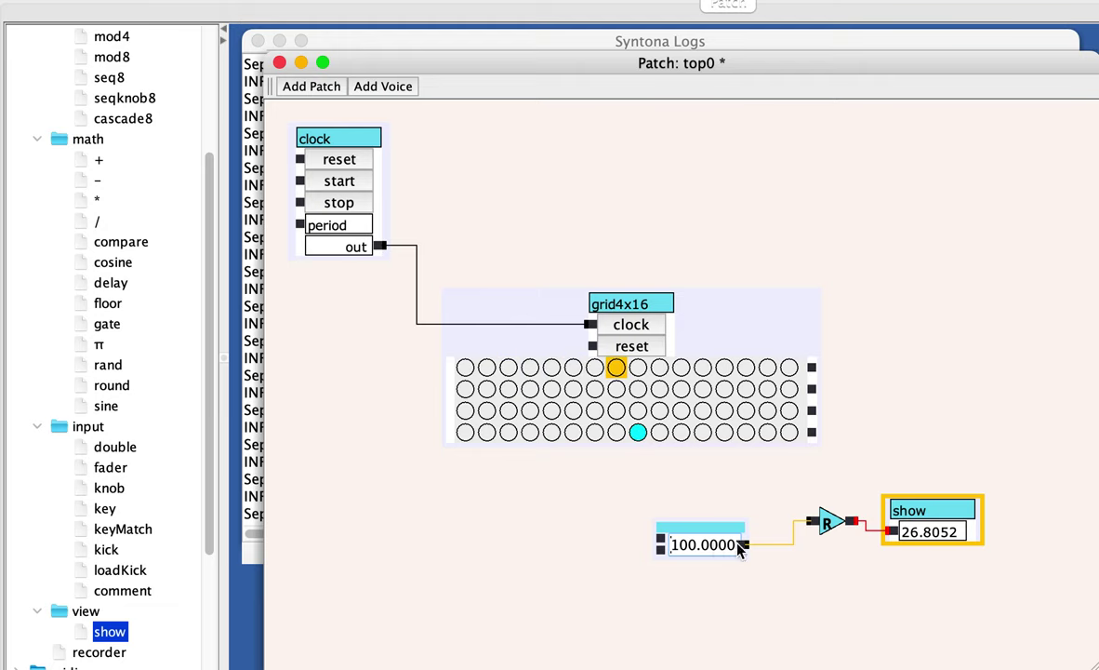
Spread out the random chain by moving show farther right, the double farther left and rand slightly lower between them.
left_click_drag(915, 511, 940, 510)
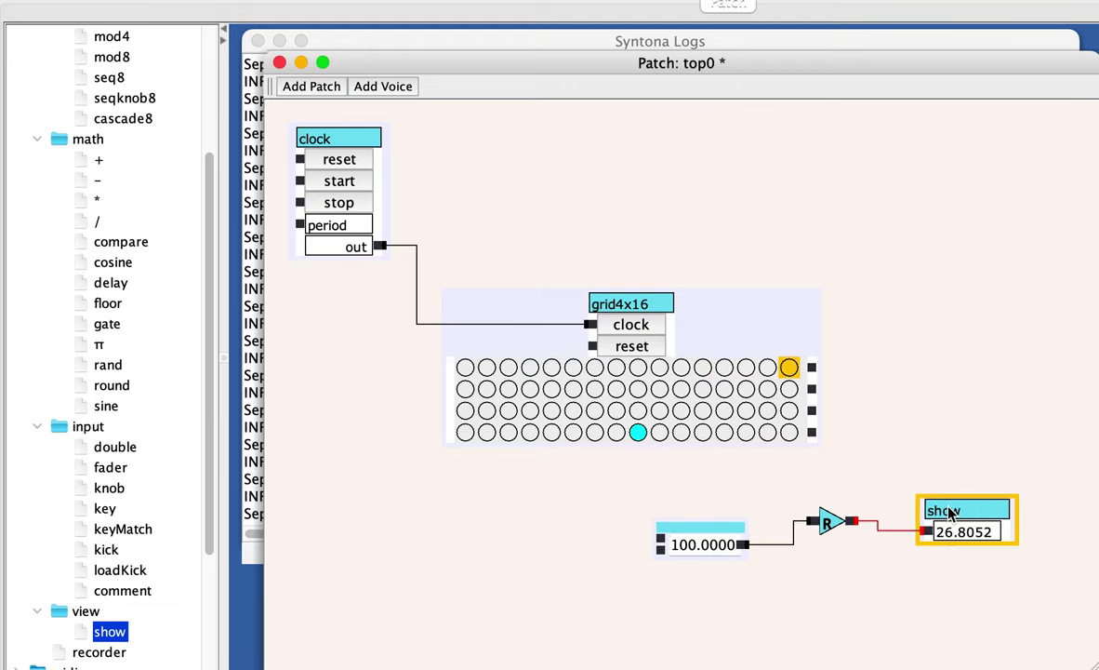
left_click_drag(704, 524, 664, 524)
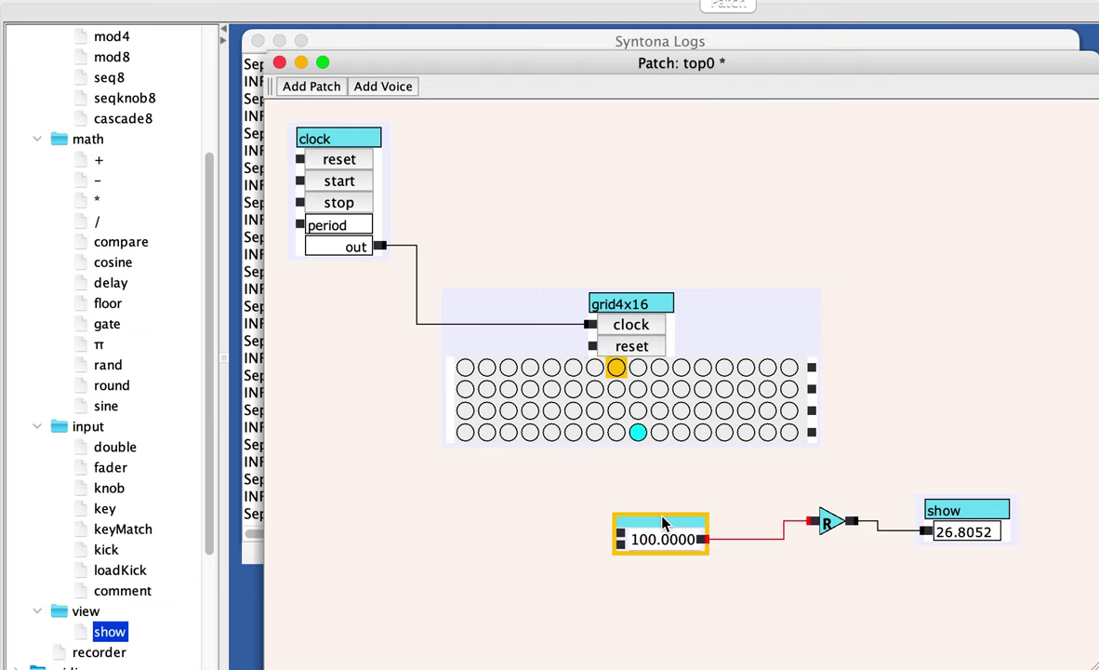
left_click(826, 522)
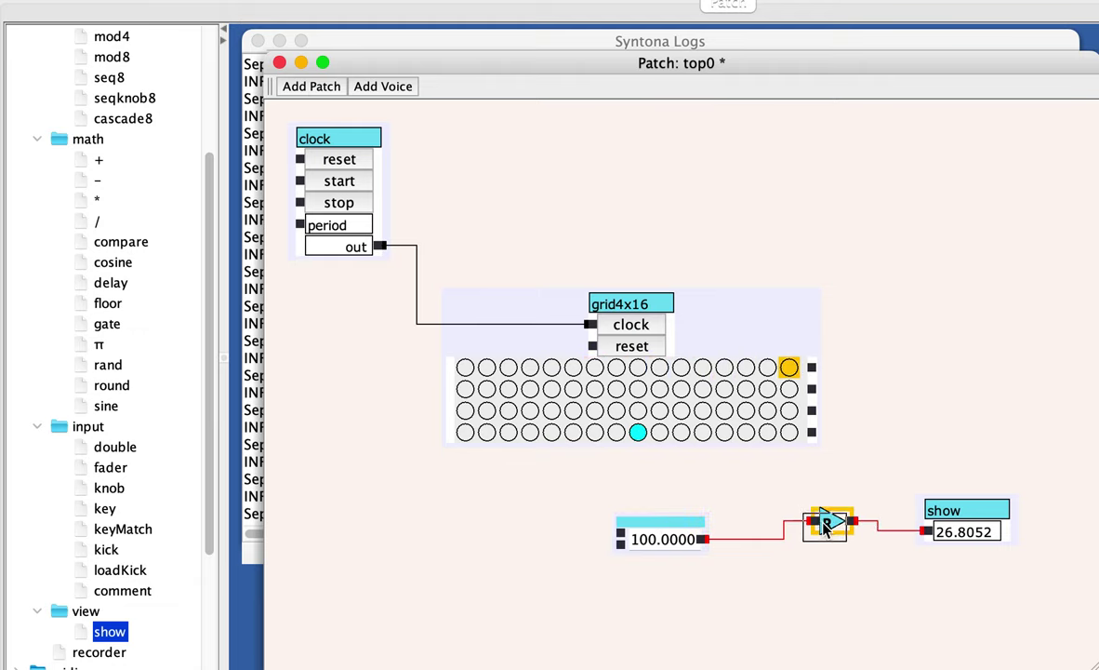
left_click_drag(826, 522, 822, 539)
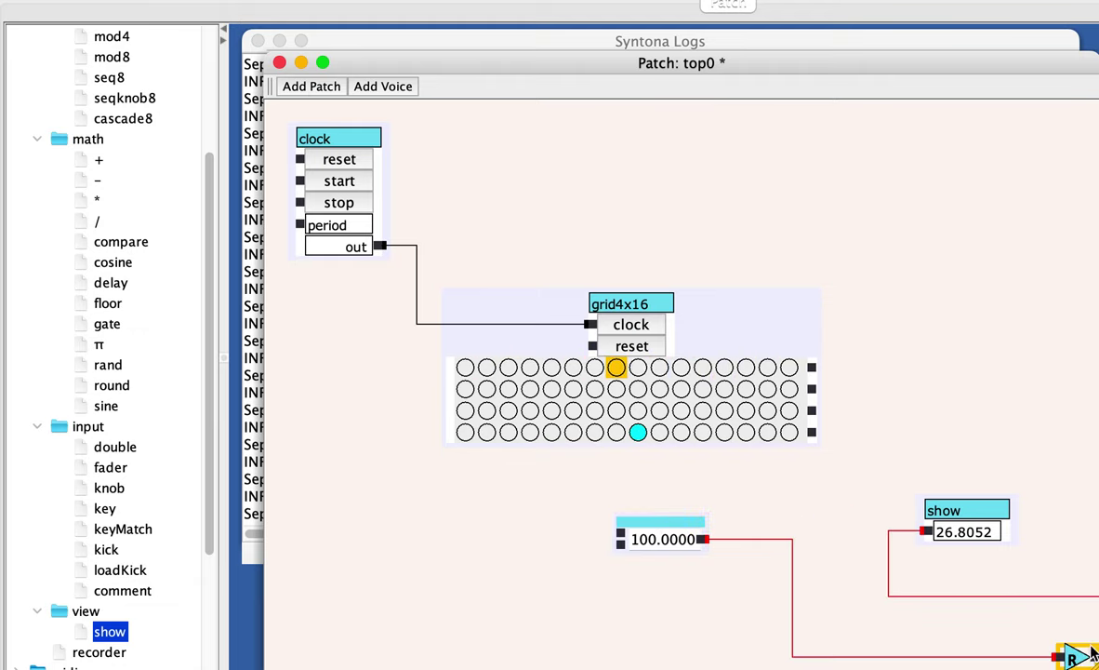
left_click_drag(986, 604, 822, 551)
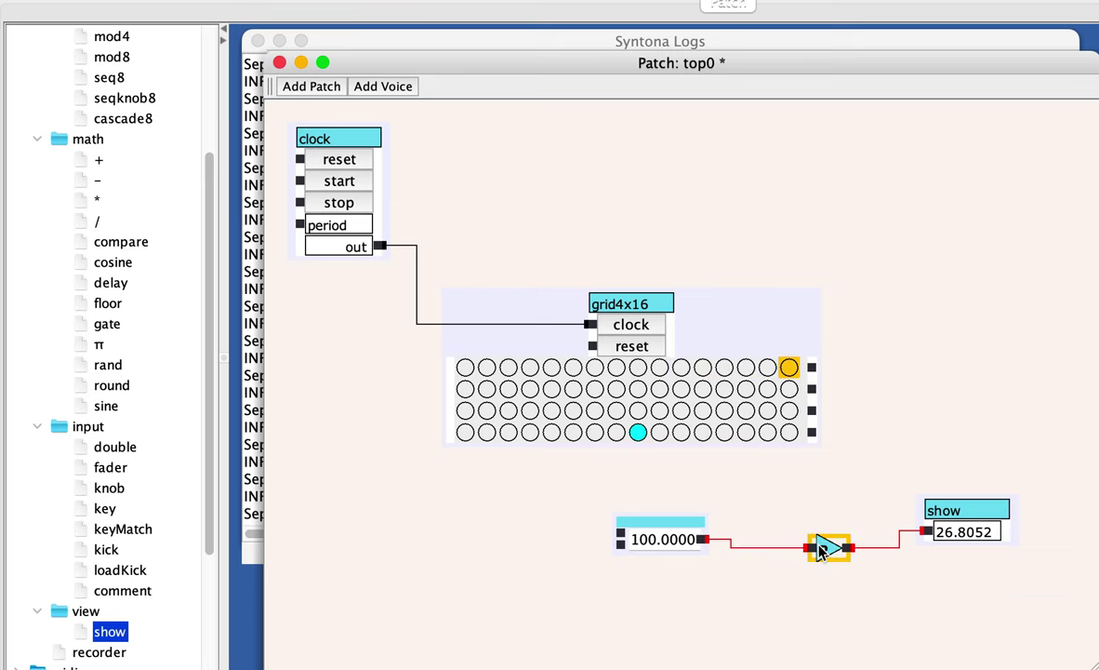
Add a compare module from the math modules, place it right of the grid above show, and inspect its inputs and outputs.
left_click(547, 325)
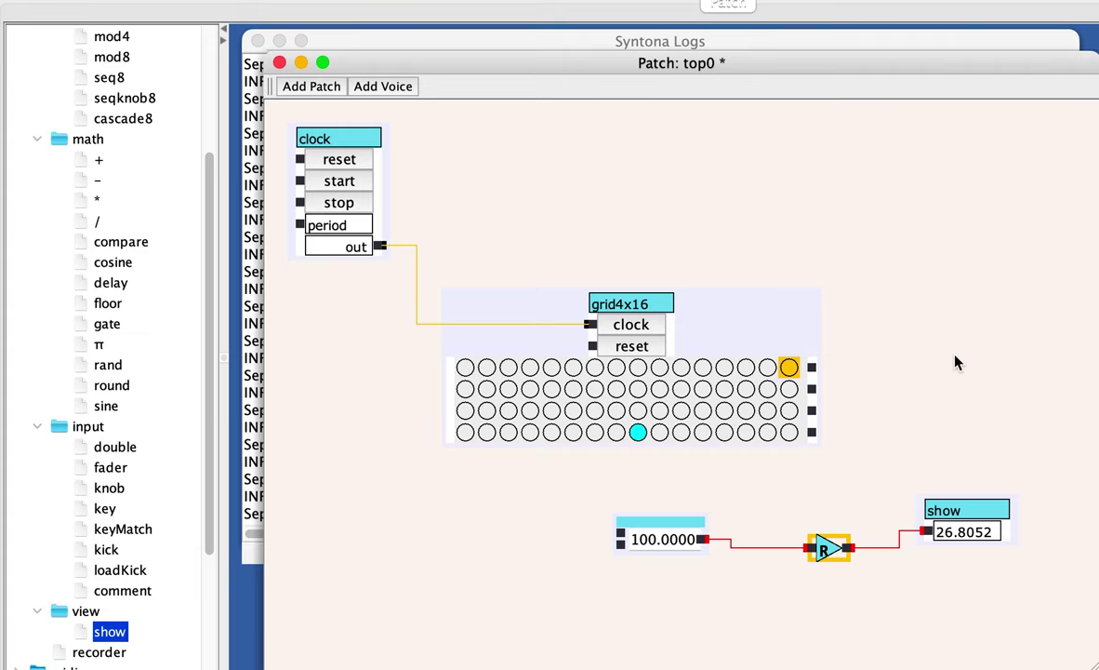
key("super+s")
double_click(126, 243)
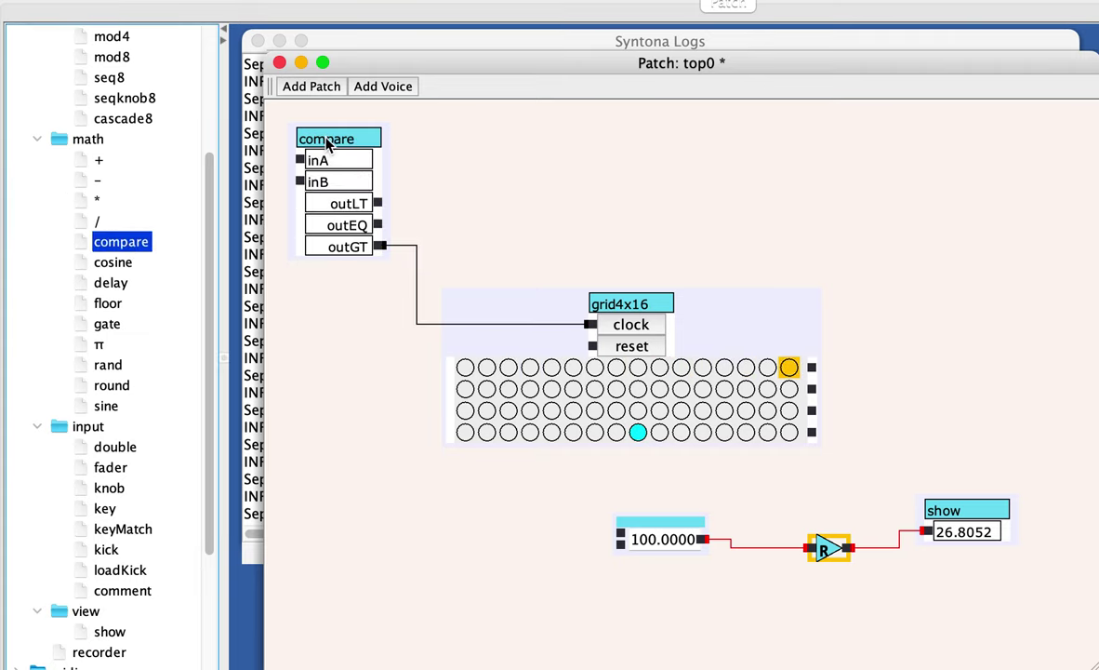
left_click_drag(326, 140, 951, 346)
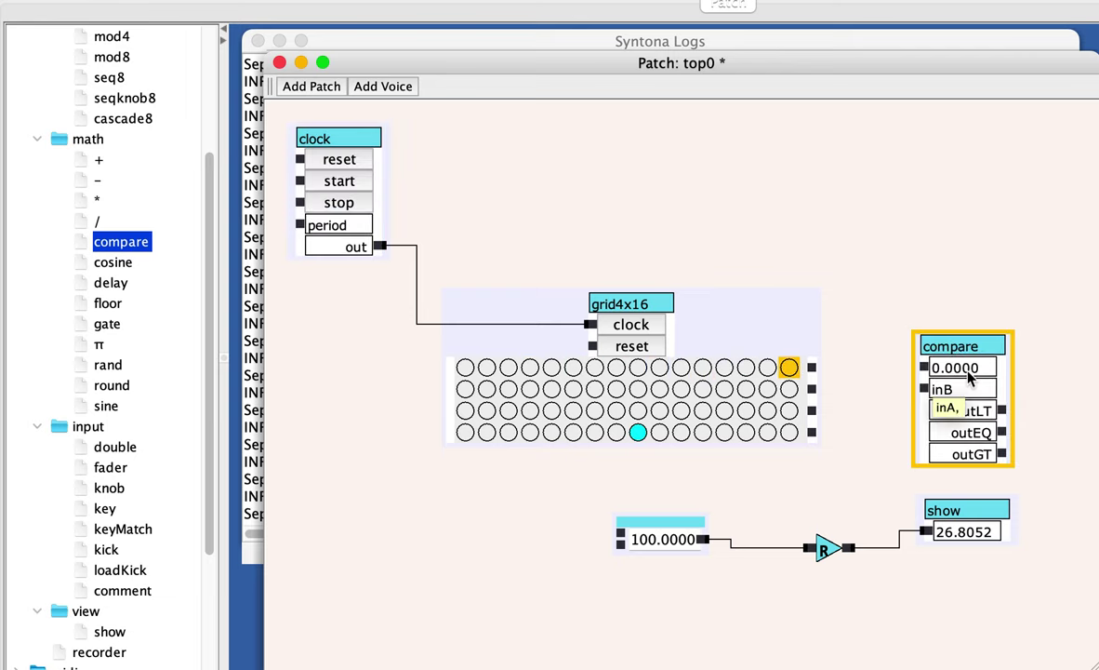
mouse_move(956, 398)
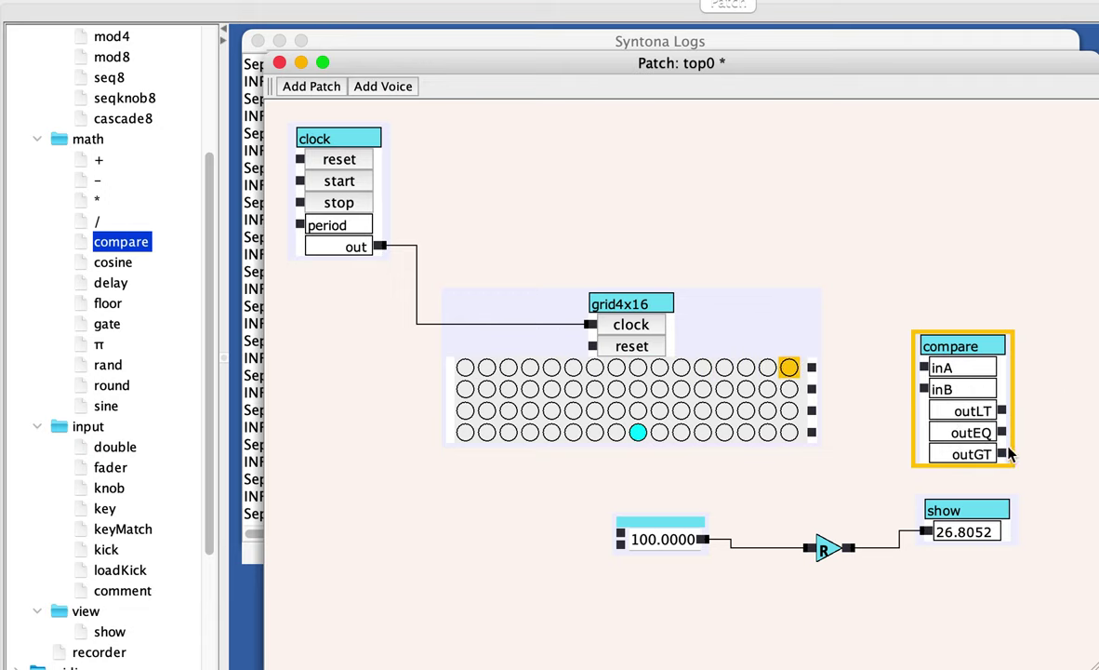
mouse_move(990, 463)
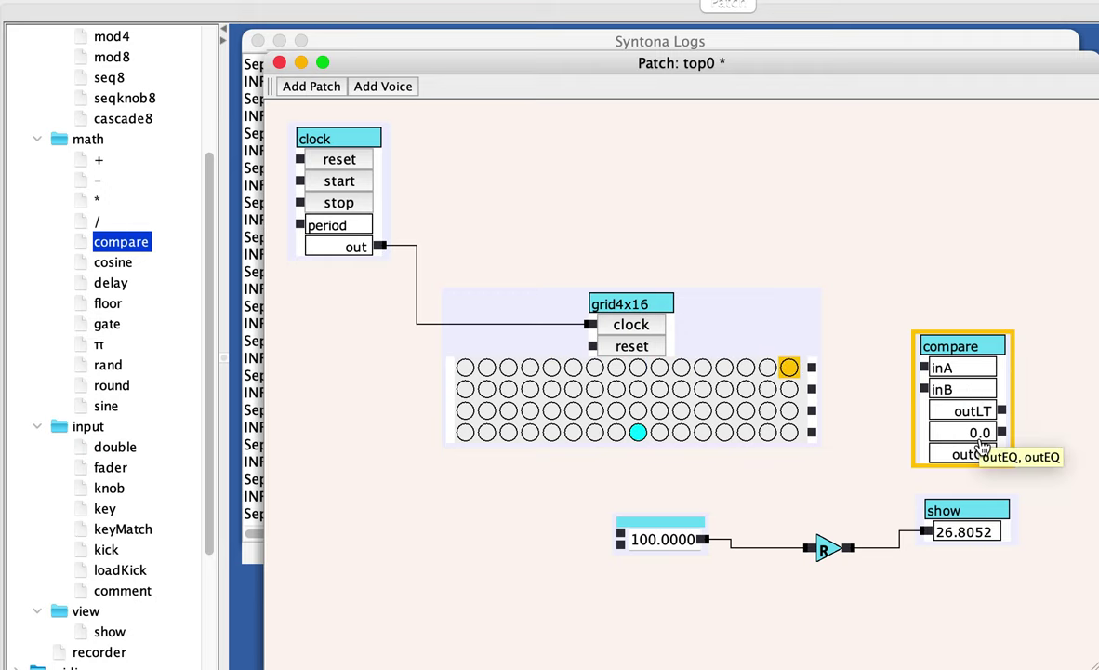
mouse_move(981, 437)
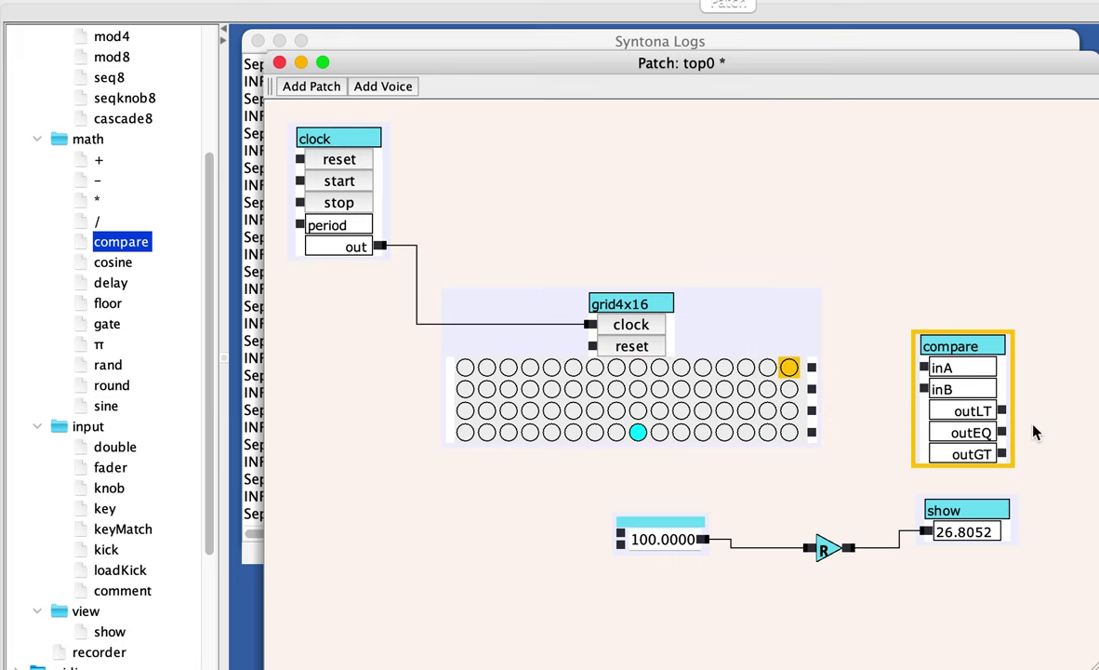
Set the compare module's inB value to 50 in its settings and close them.
double_click(971, 348)
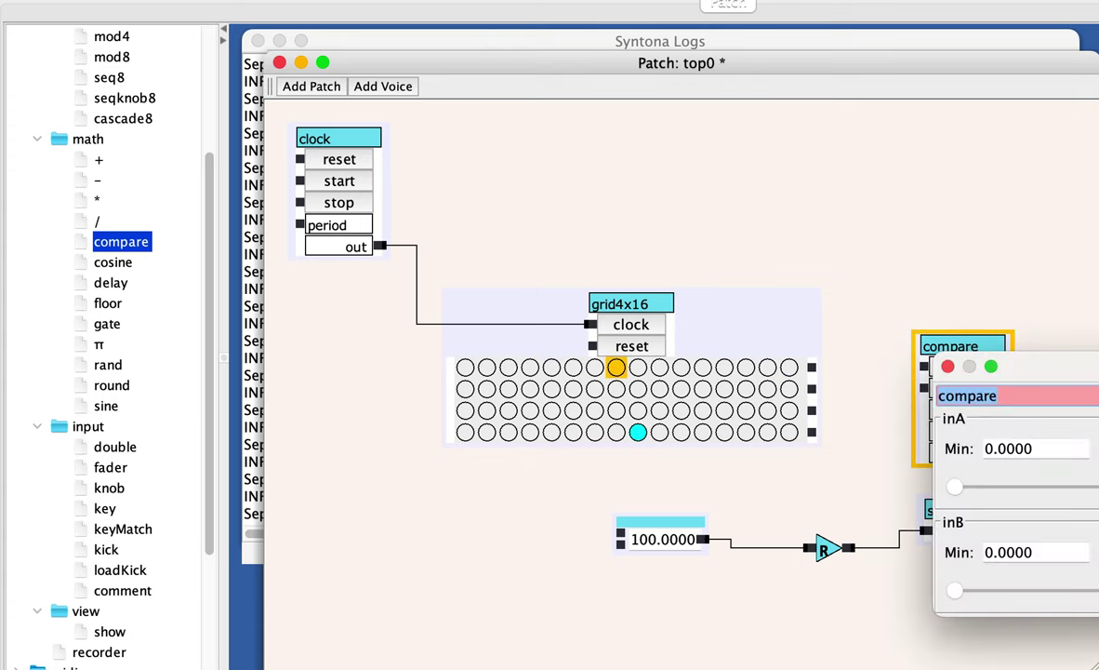
left_click_drag(1057, 375, 521, 272)
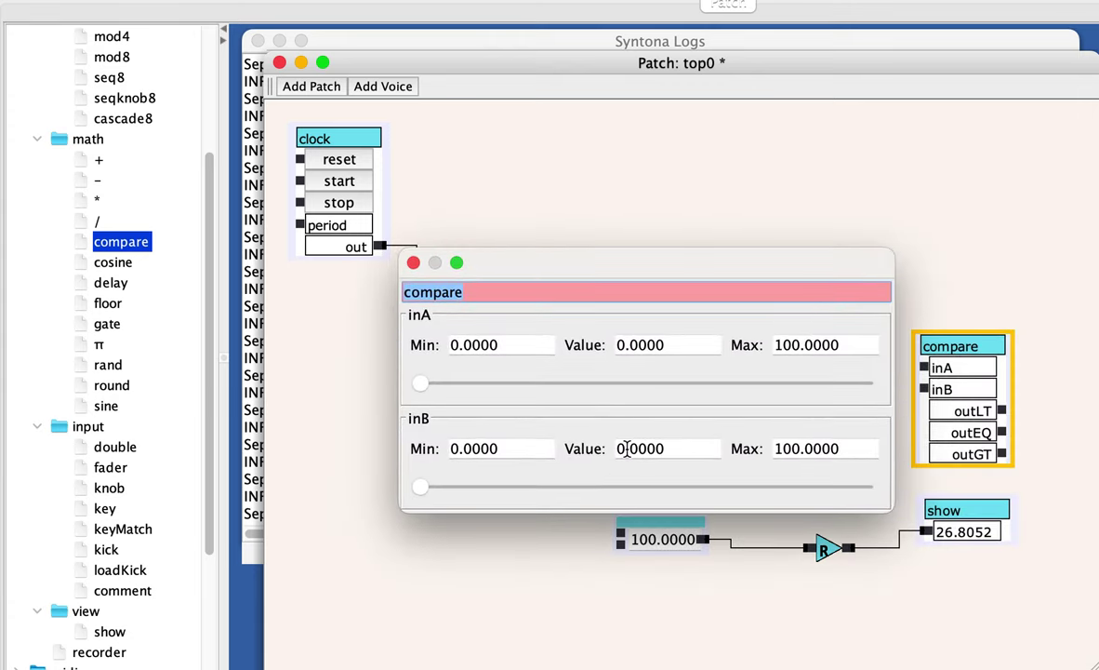
left_click(618, 451)
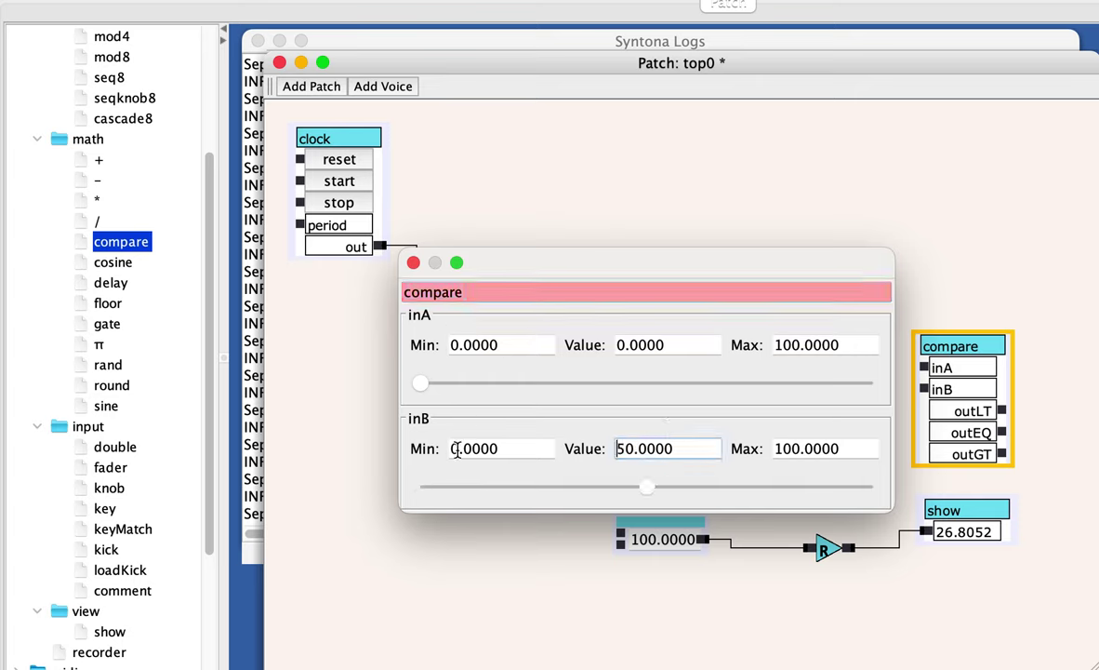
left_click(413, 263)
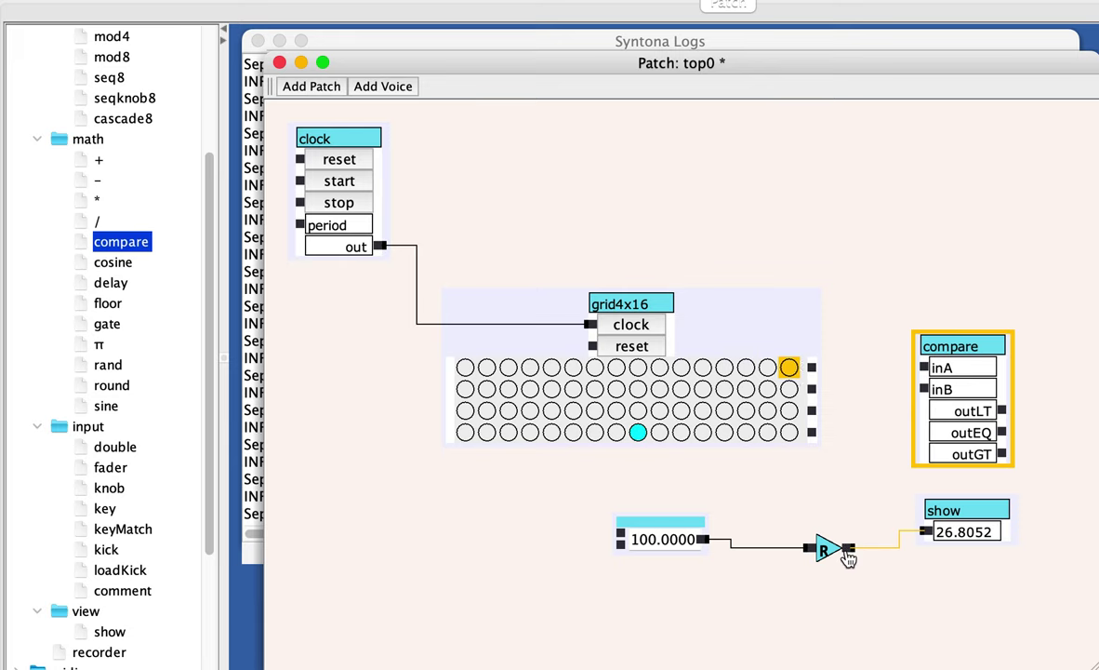
Connect rand's output to compare's inA input and trigger the double module to send a new random value through.
mouse_move(848, 547)
left_mouse_down()
mouse_move(949, 482)
mouse_move(865, 442)
mouse_move(854, 342)
mouse_move(925, 368)
left_mouse_up()
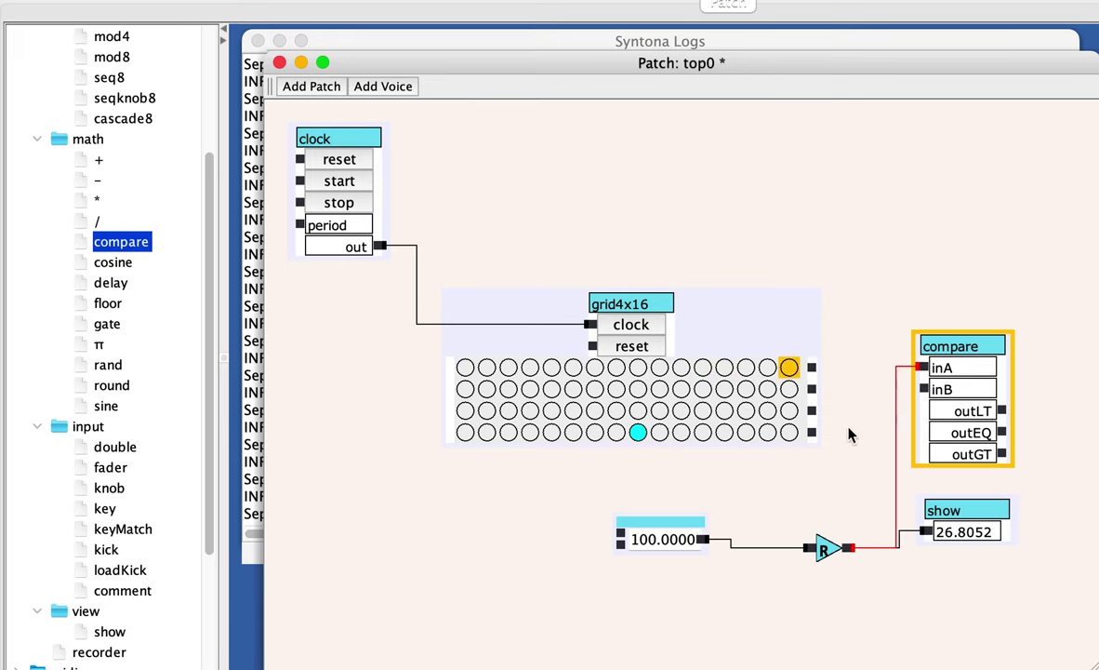
left_click(646, 545)
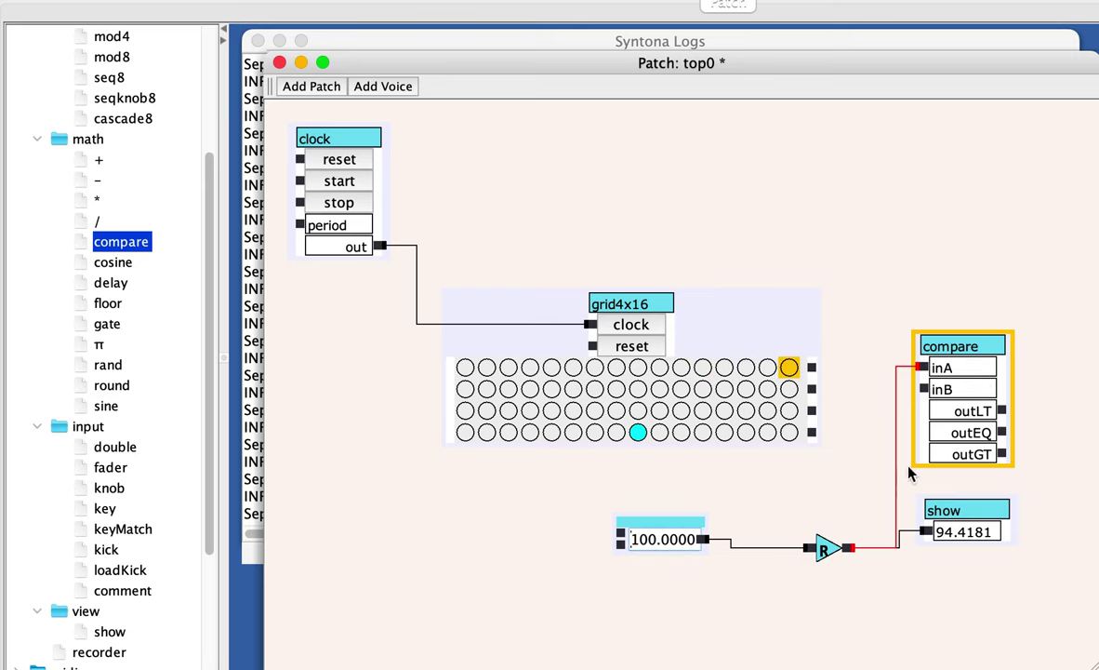
mouse_move(970, 370)
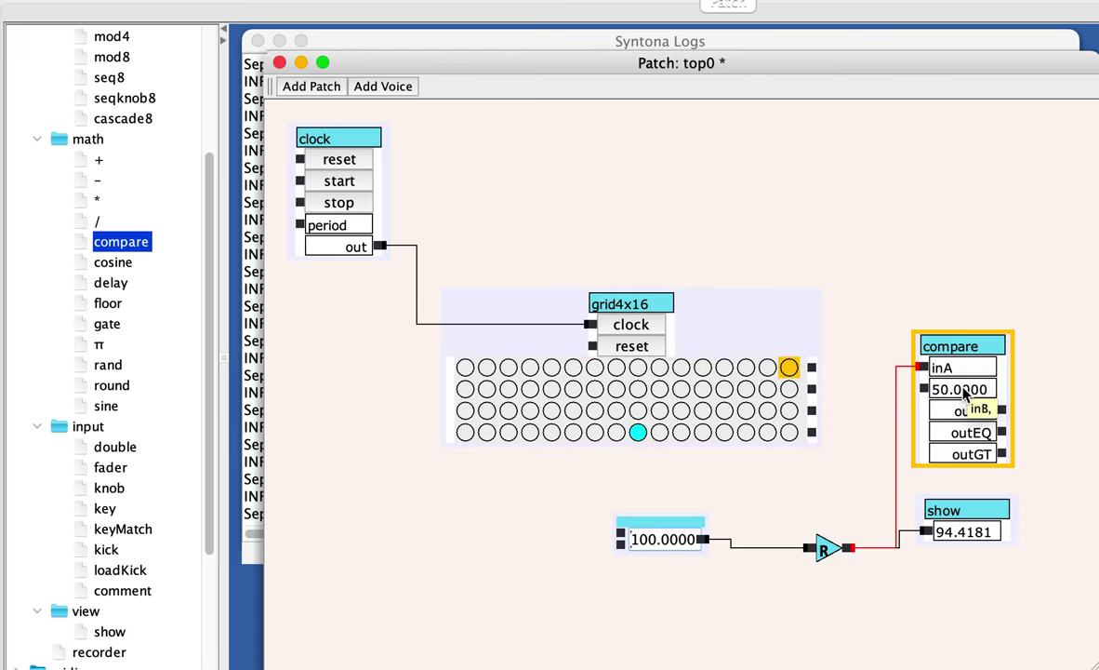
mouse_move(950, 458)
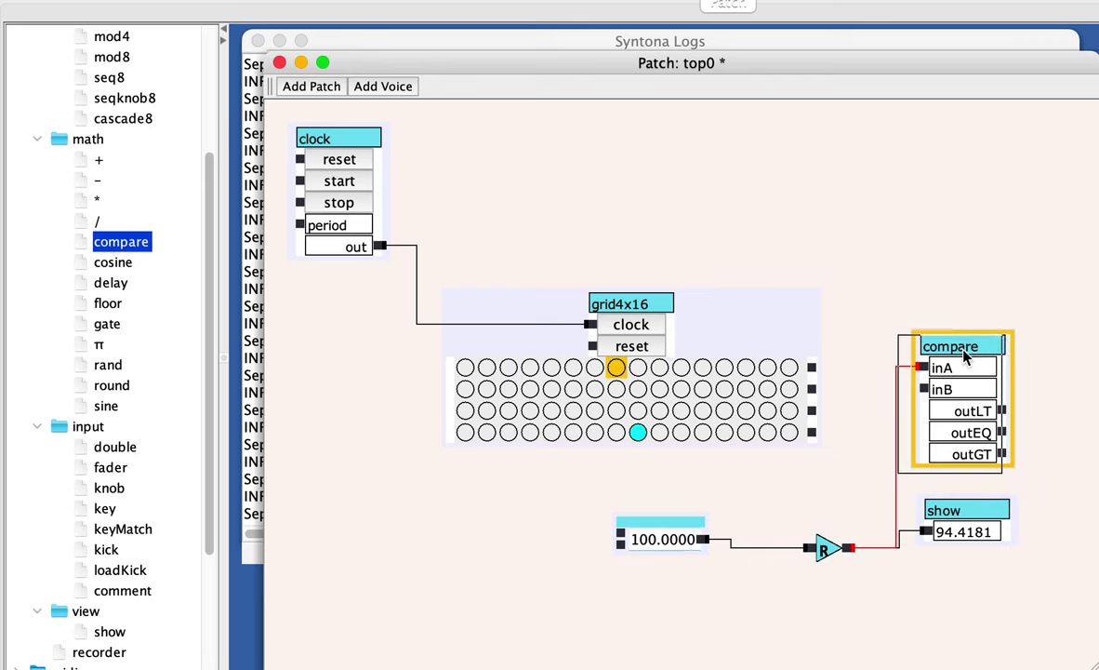
Place a second show module above compare, with some space between them, and connect compare's outLT output to it.
left_click_drag(978, 350, 975, 358)
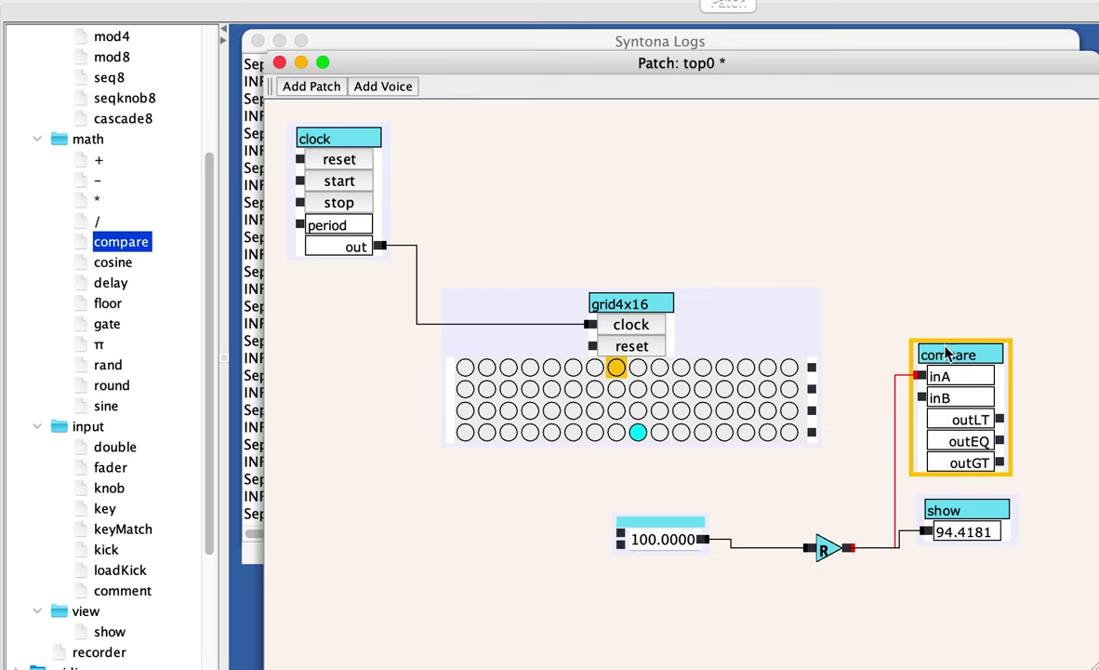
left_click_drag(946, 353, 929, 355)
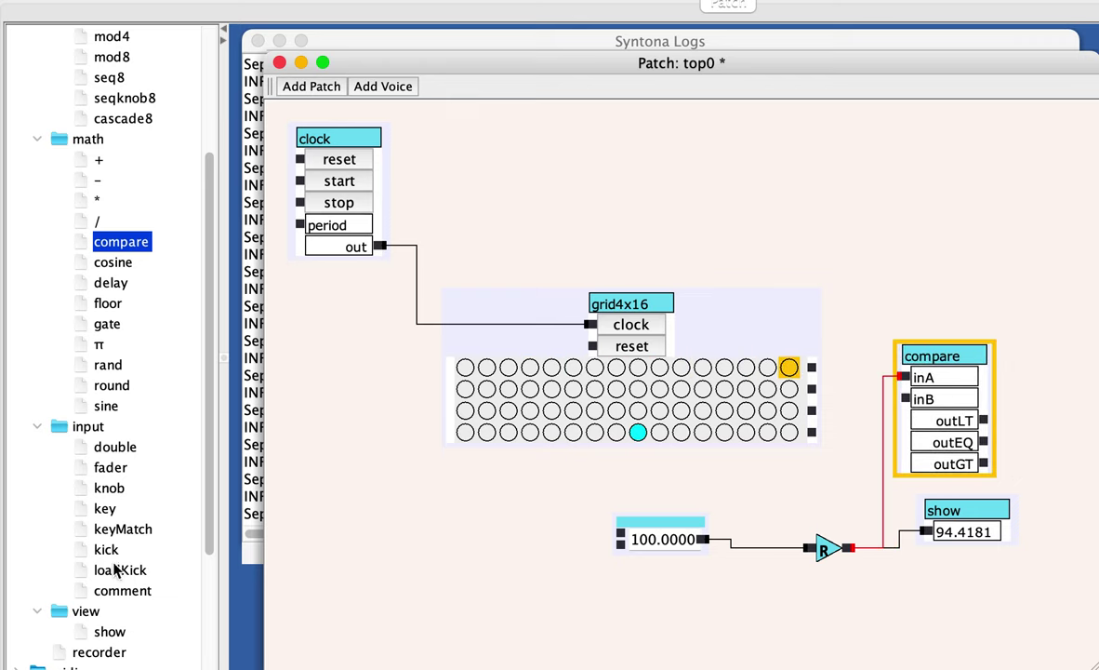
left_click(111, 632)
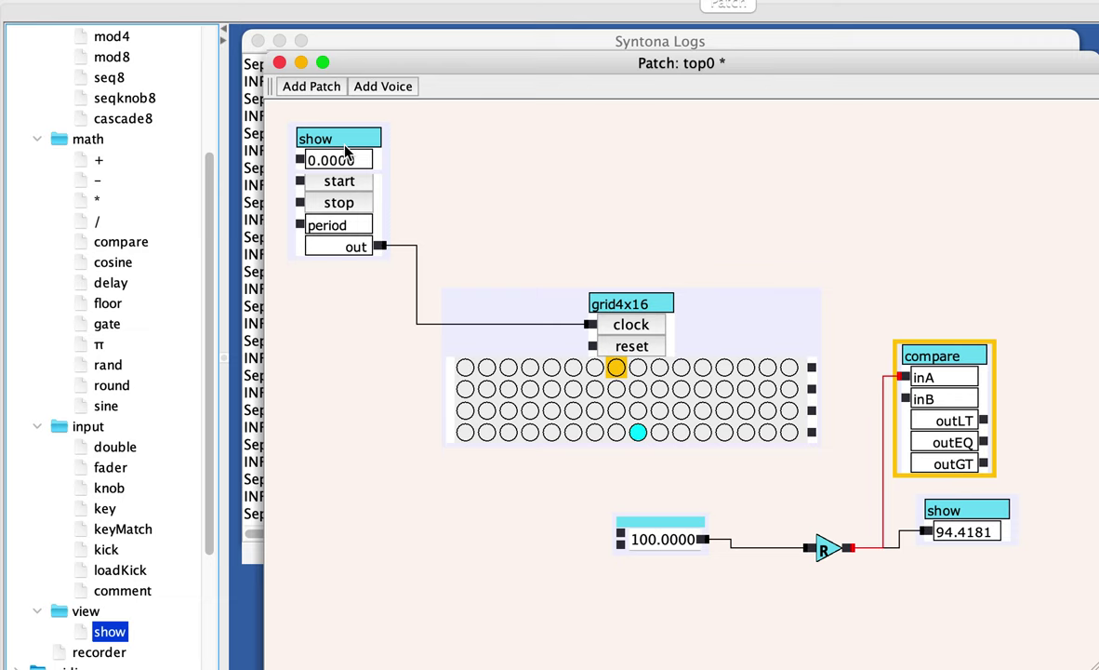
left_click_drag(346, 149, 985, 273)
left_click_drag(984, 420, 945, 289)
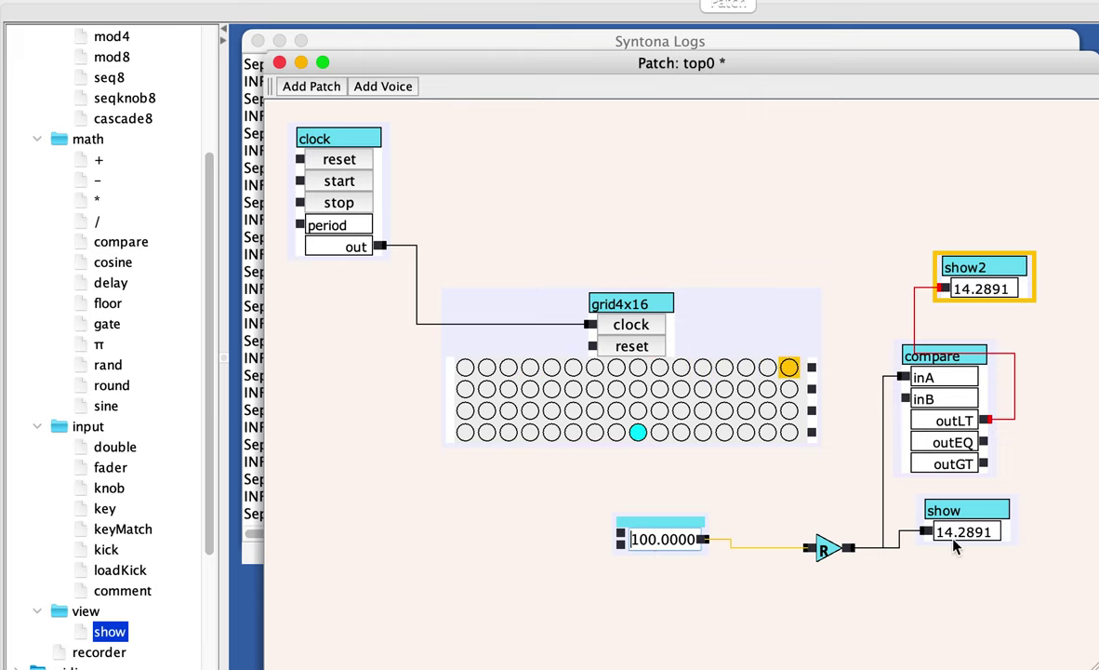
mouse_move(973, 405)
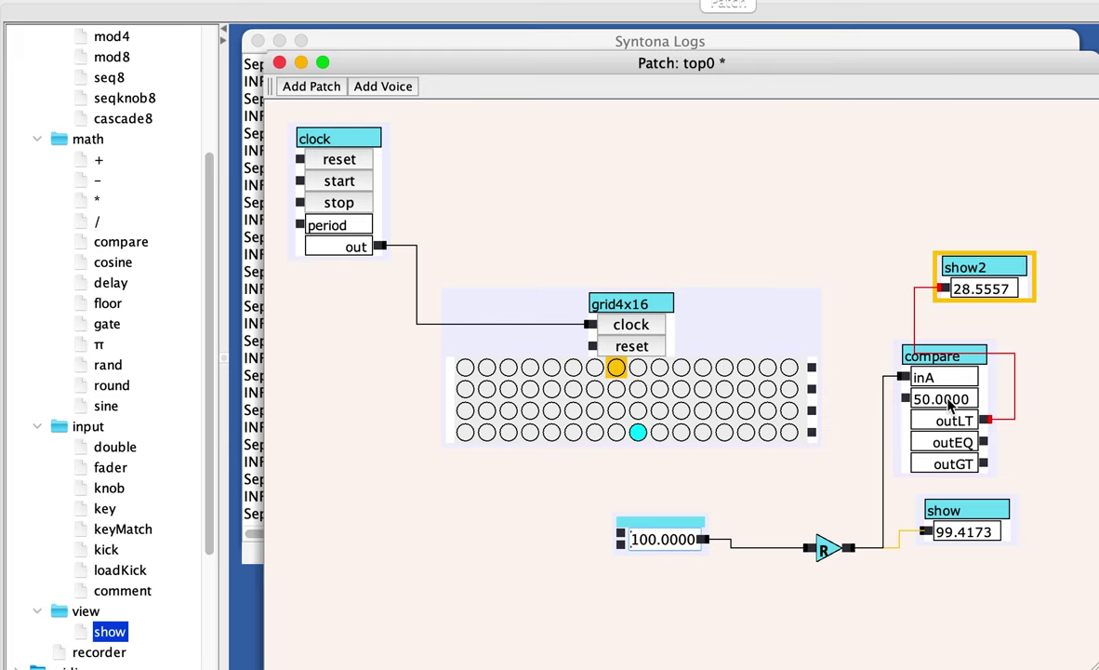
left_click_drag(989, 271, 1005, 236)
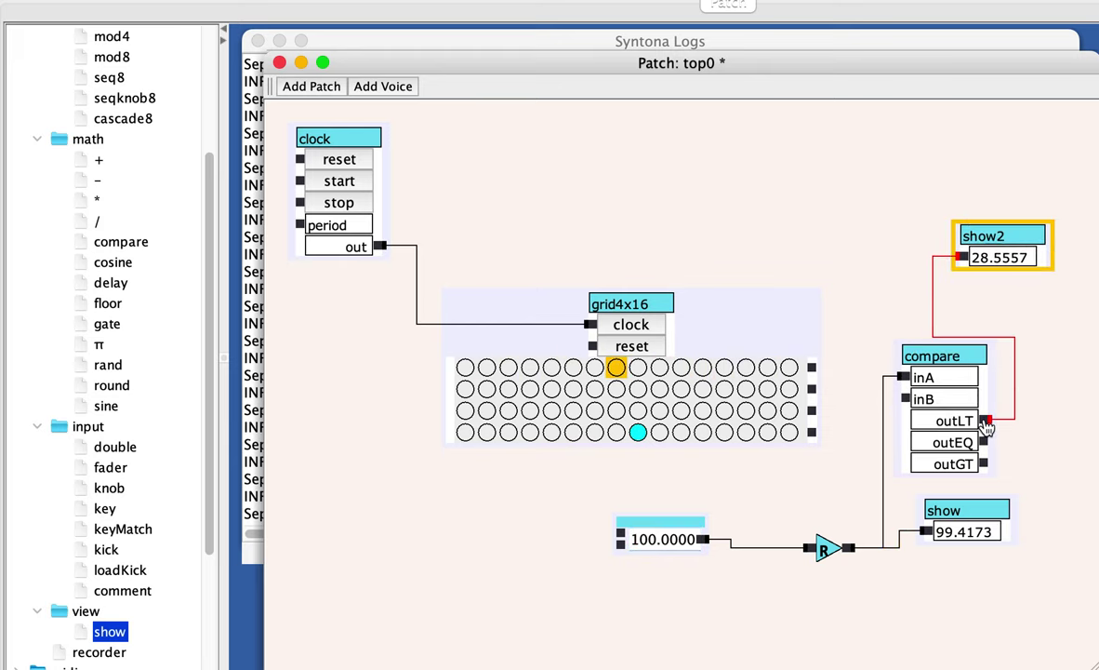
Connect compare's outLT output to the grid's reset input and the grid's fourth-row output to the double module's upper input.
left_click_drag(986, 424, 594, 348)
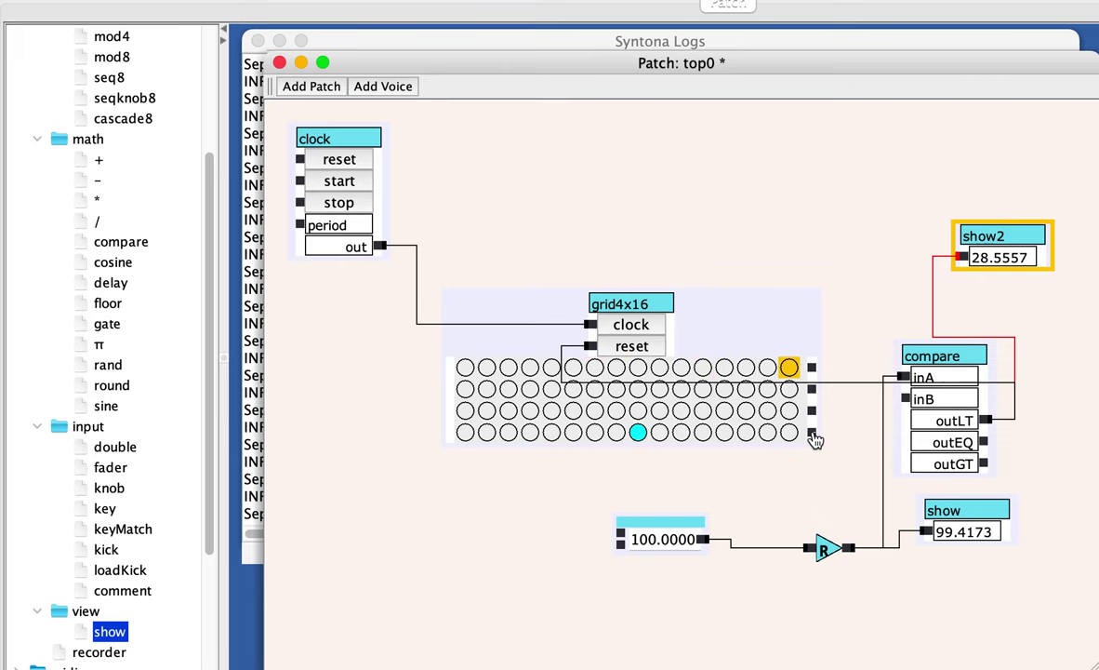
left_click_drag(840, 463, 623, 535)
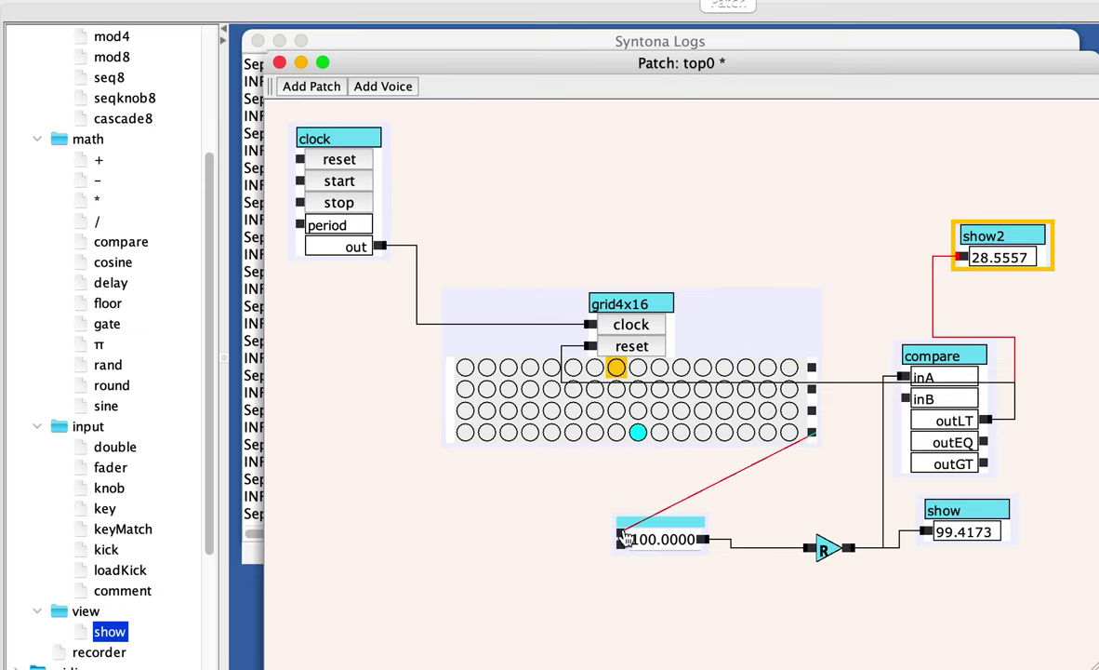
left_click_drag(625, 540, 626, 536)
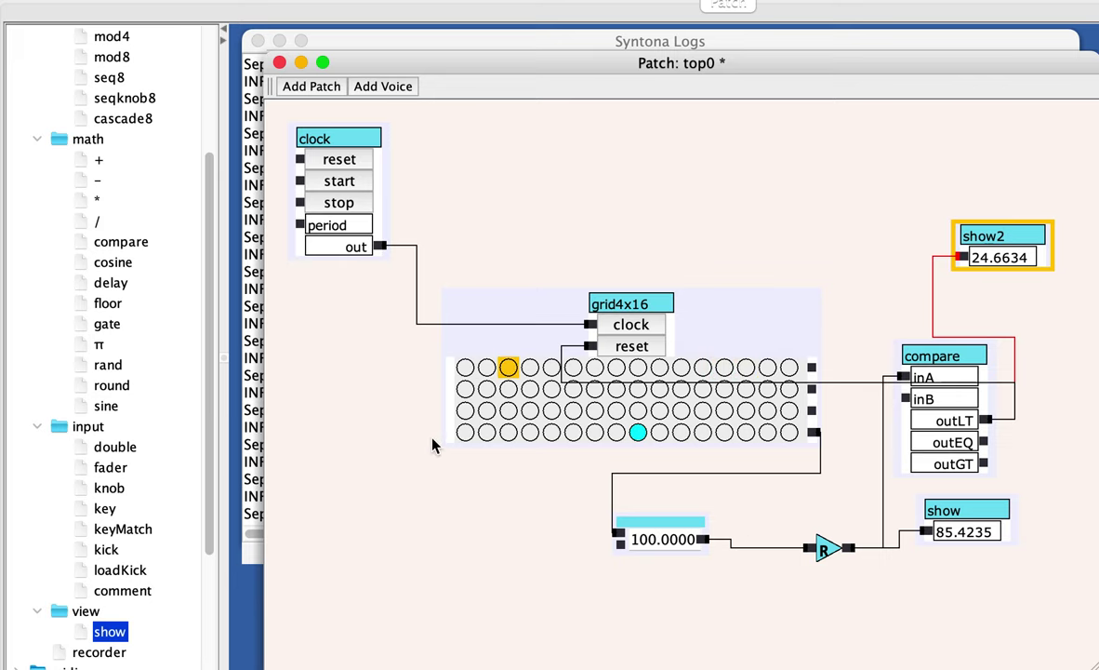
Activate the 2nd and 14th steps in the fourth row of the grid4x16 module.
left_click(488, 434)
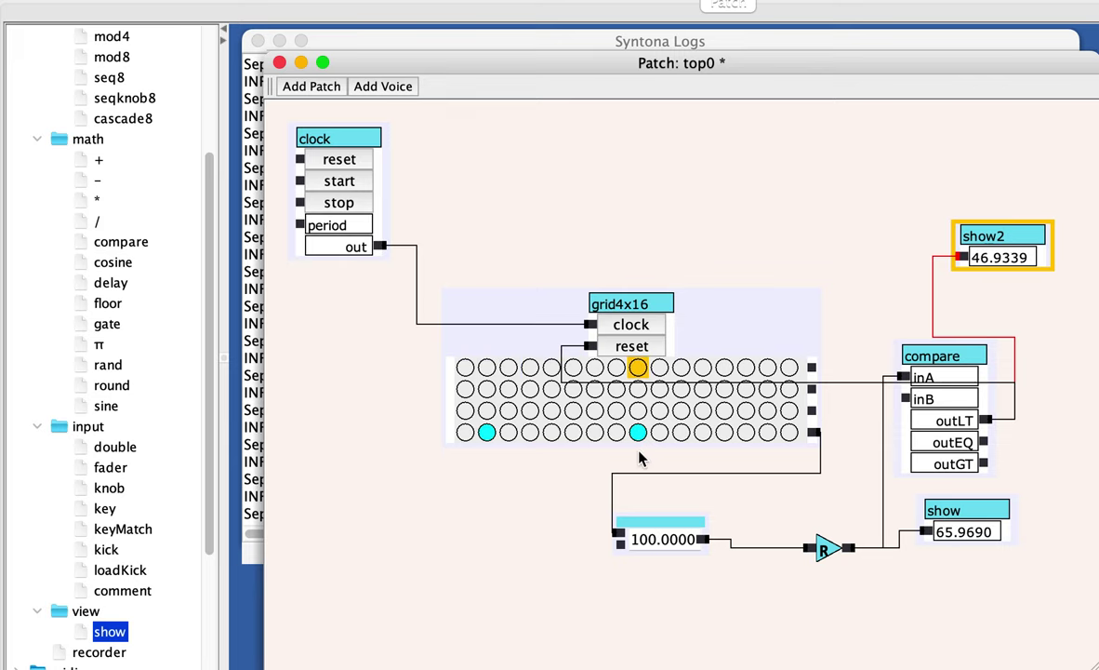
left_click(747, 434)
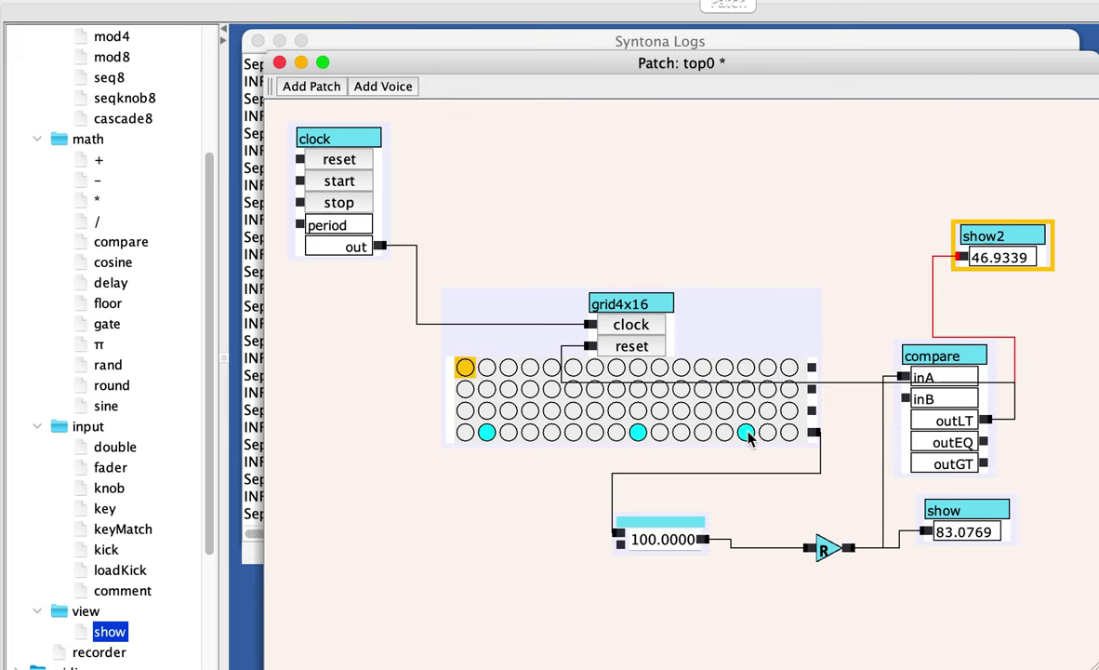